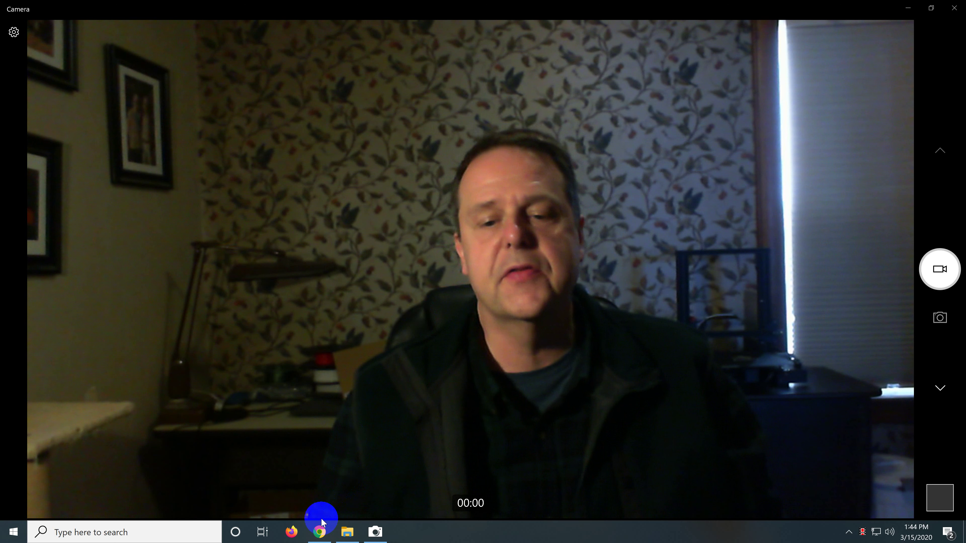
Switch from the Camera app to the My Drive page in Chrome.
{"action": "left_click", "coordinate": [321, 524]}
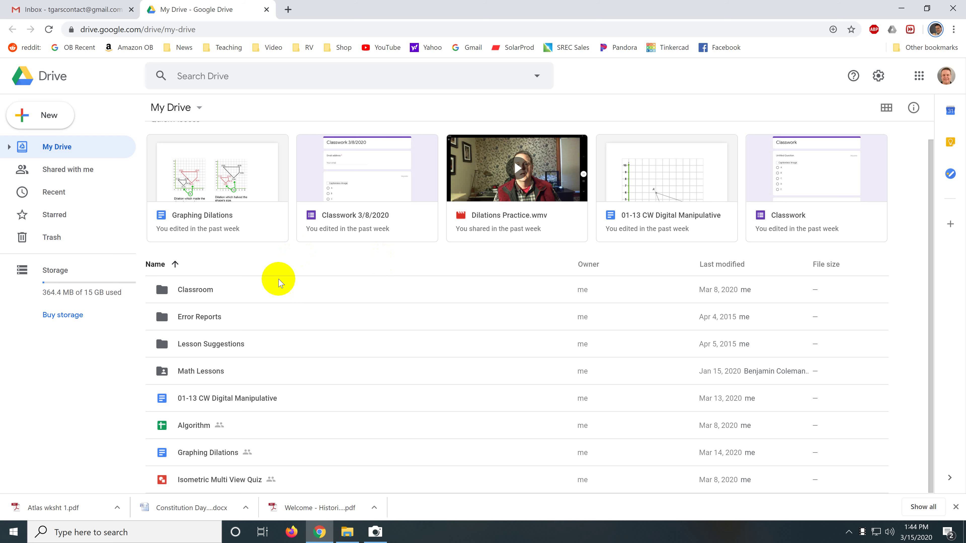
Open the downloaded Welcome - Historian Artifacts Observation worksheet PDF in Chrome's viewer.
{"action": "left_click", "coordinate": [300, 509]}
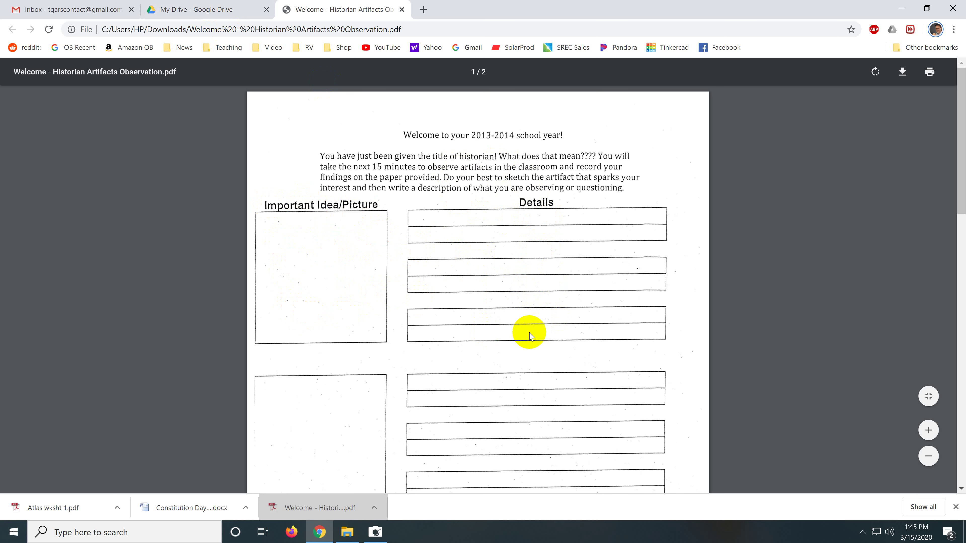
Create a new Google Doc from My Drive and title it 'Social Studies 1'.
{"action": "left_click", "coordinate": [191, 11]}
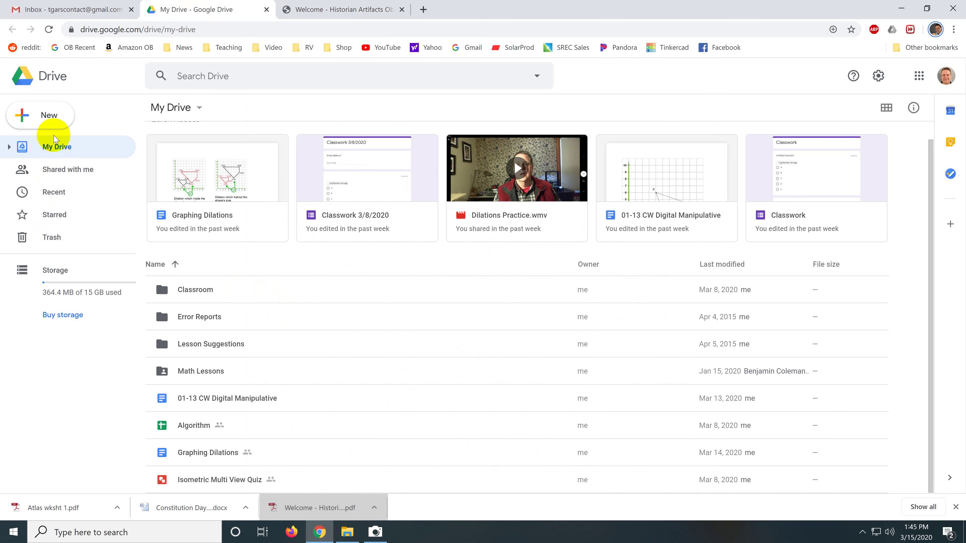
{"action": "left_click", "coordinate": [46, 115]}
{"action": "left_click", "coordinate": [53, 192]}
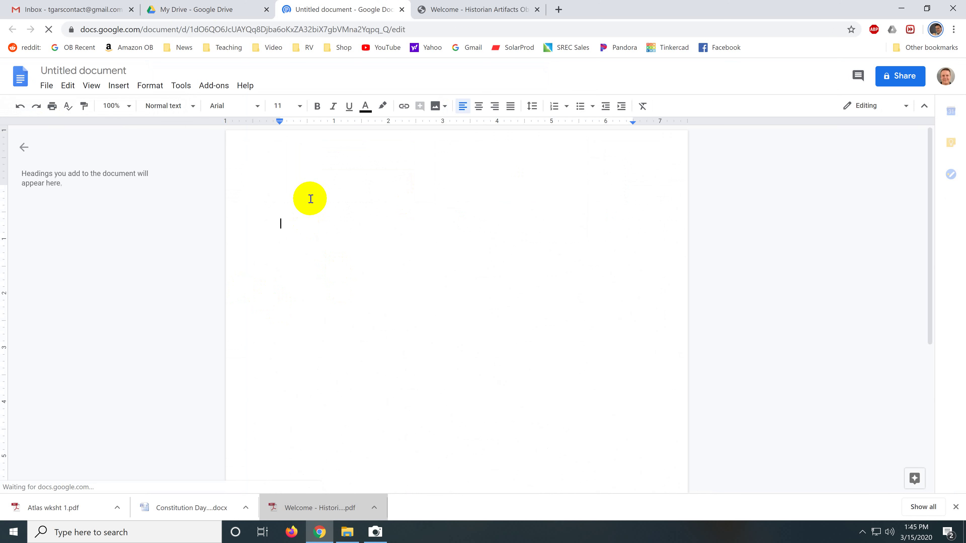
{"action": "left_click", "coordinate": [68, 70]}
{"action": "type", "text": "Social Studies 1"}
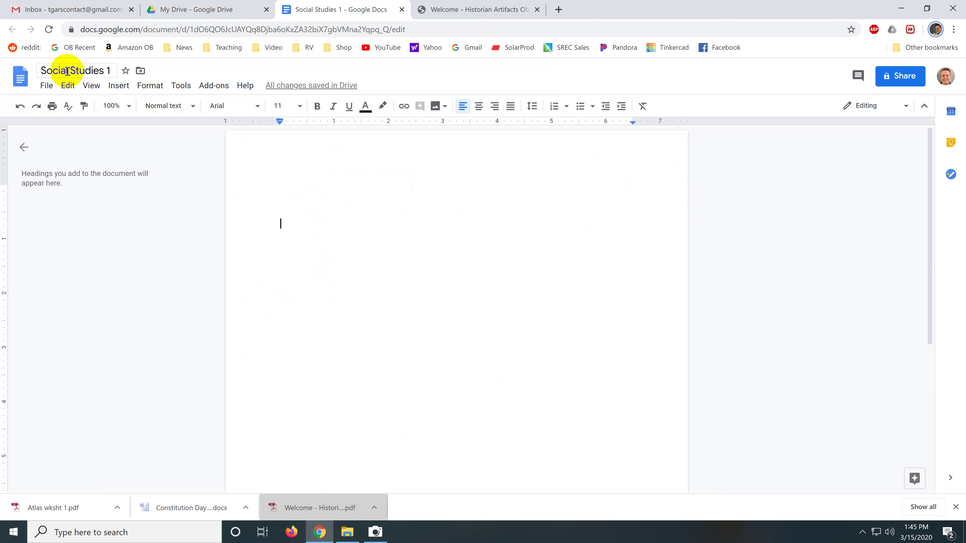
Insert a 2-column by 6-row table, checking the worksheet PDF for its layout.
{"action": "left_click", "coordinate": [118, 87]}
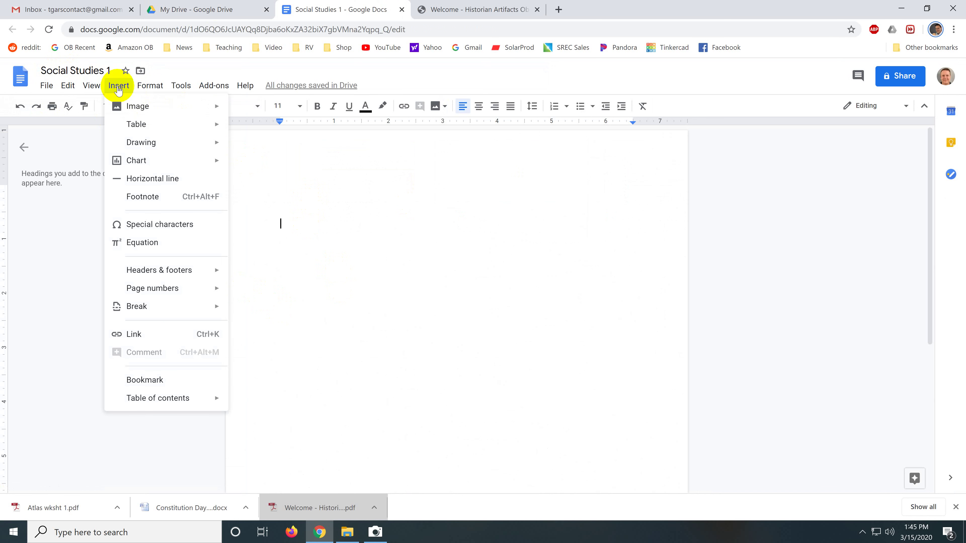
{"action": "mouse_move", "coordinate": [130, 128]}
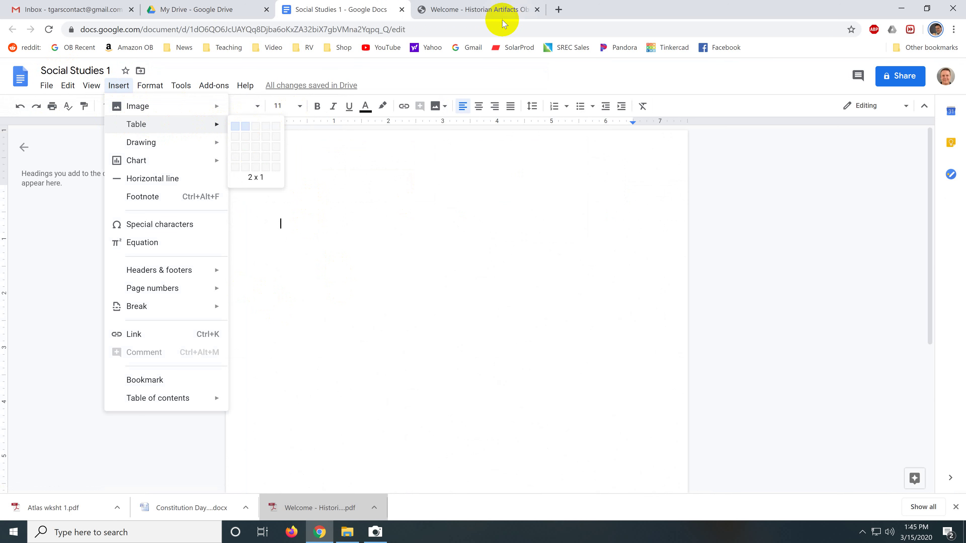
{"action": "left_click", "coordinate": [464, 11]}
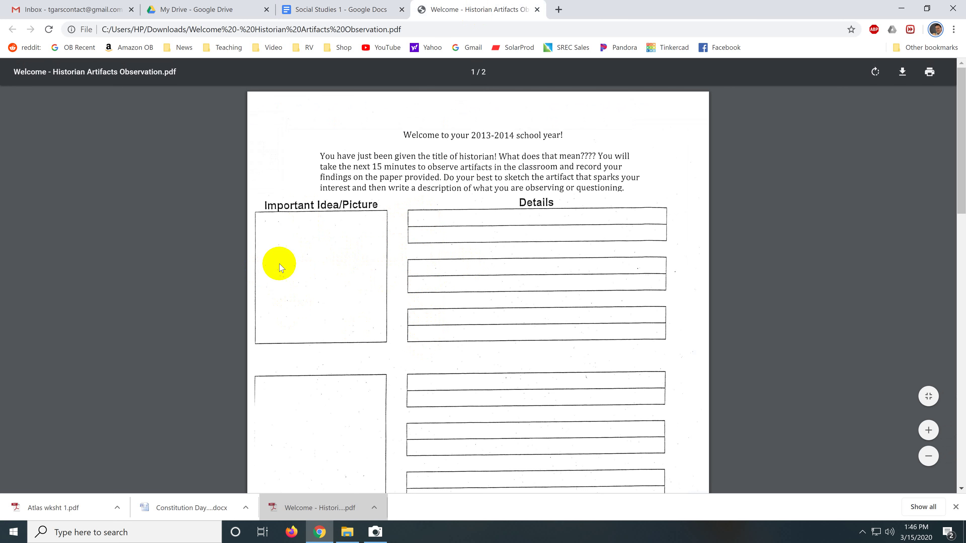
{"action": "left_click", "coordinate": [330, 9]}
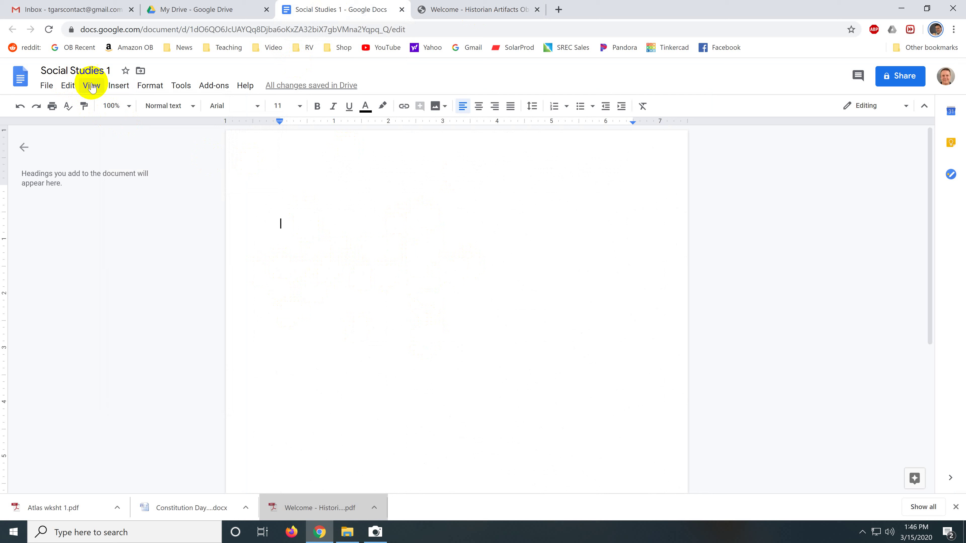
{"action": "left_click", "coordinate": [115, 87]}
{"action": "mouse_move", "coordinate": [132, 114]}
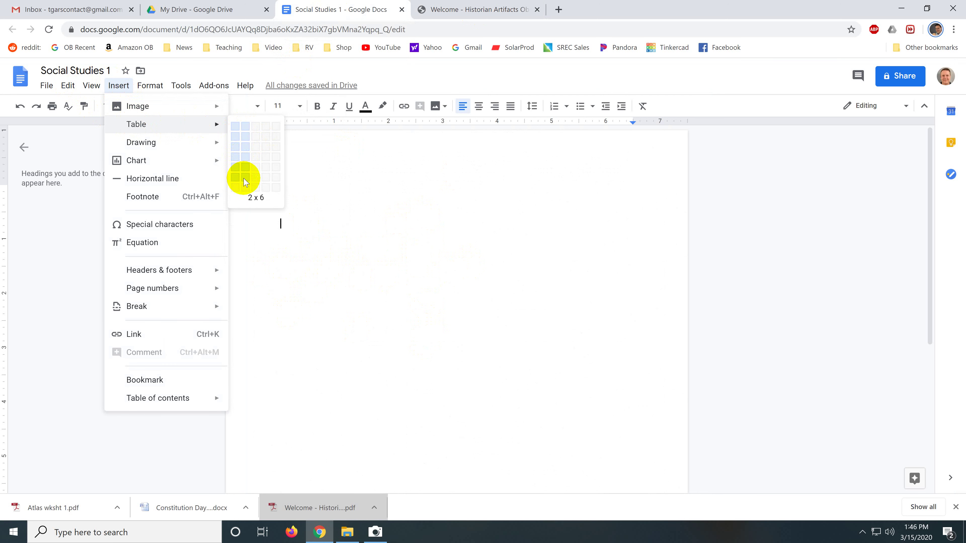
{"action": "left_click", "coordinate": [245, 179]}
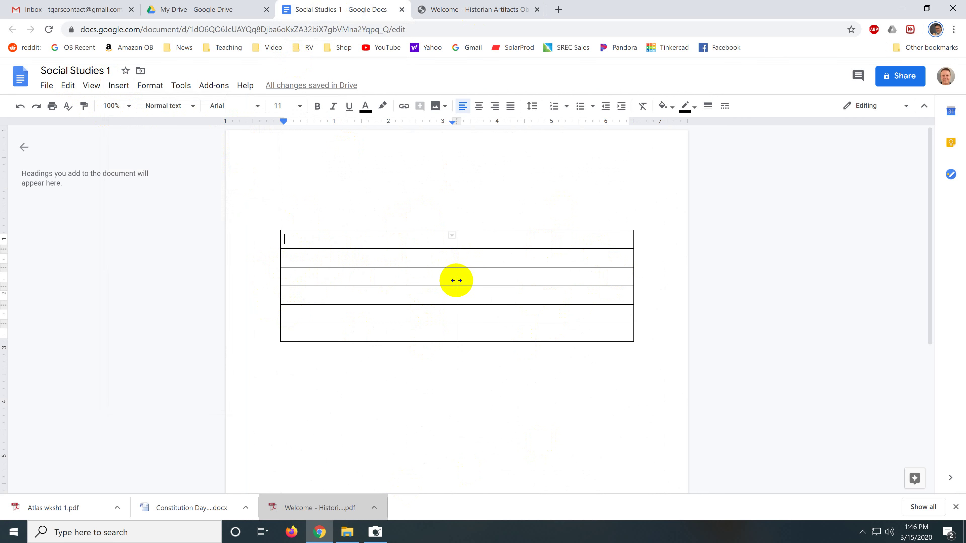
Narrow the left column and merge its six cells into one tall picture cell.
{"action": "mouse_move", "coordinate": [452, 280]}
{"action": "left_mouse_down"}
{"action": "mouse_move", "coordinate": [381, 281]}
{"action": "mouse_move", "coordinate": [409, 278]}
{"action": "left_mouse_up"}
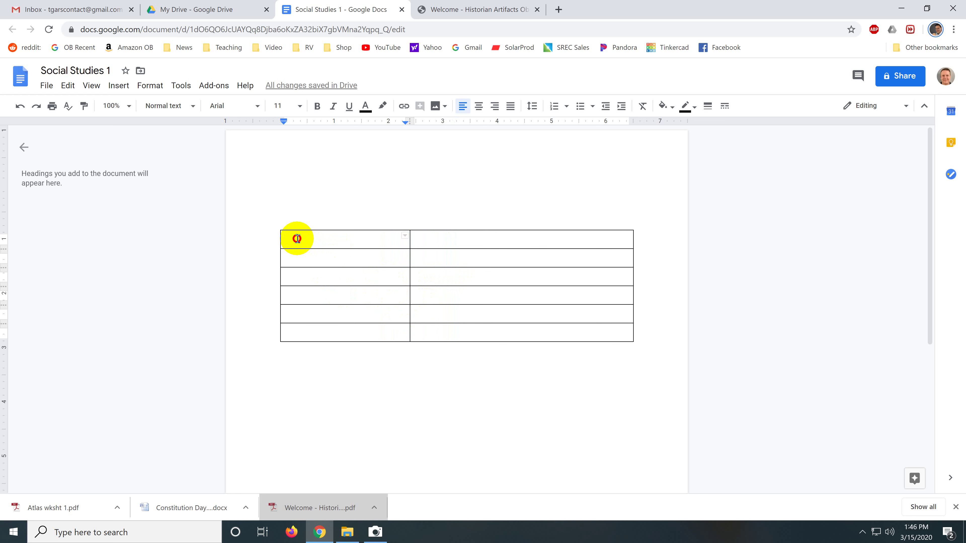
{"action": "left_click_drag", "start_coordinate": [297, 239], "coordinate": [312, 330]}
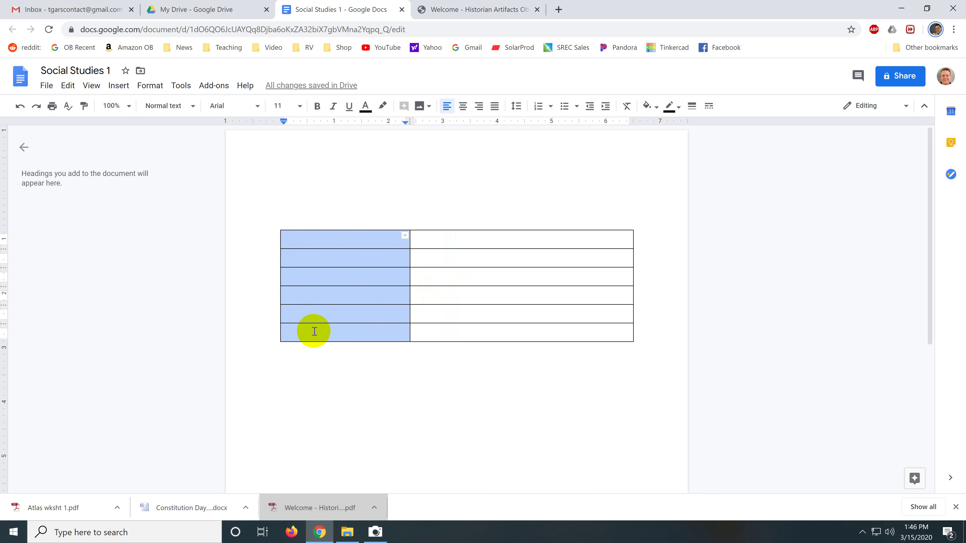
{"action": "right_click", "coordinate": [327, 292]}
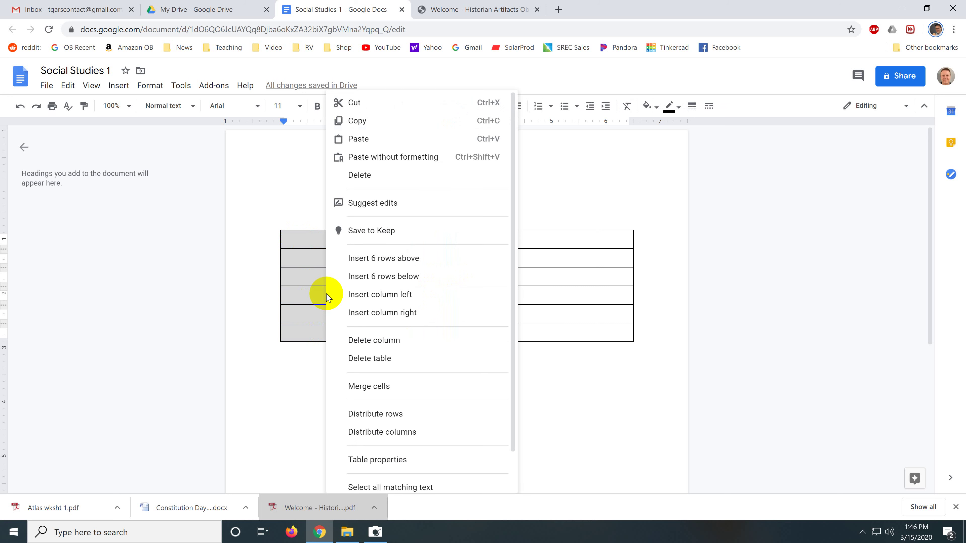
{"action": "left_click", "coordinate": [358, 387]}
{"action": "left_click", "coordinate": [314, 248]}
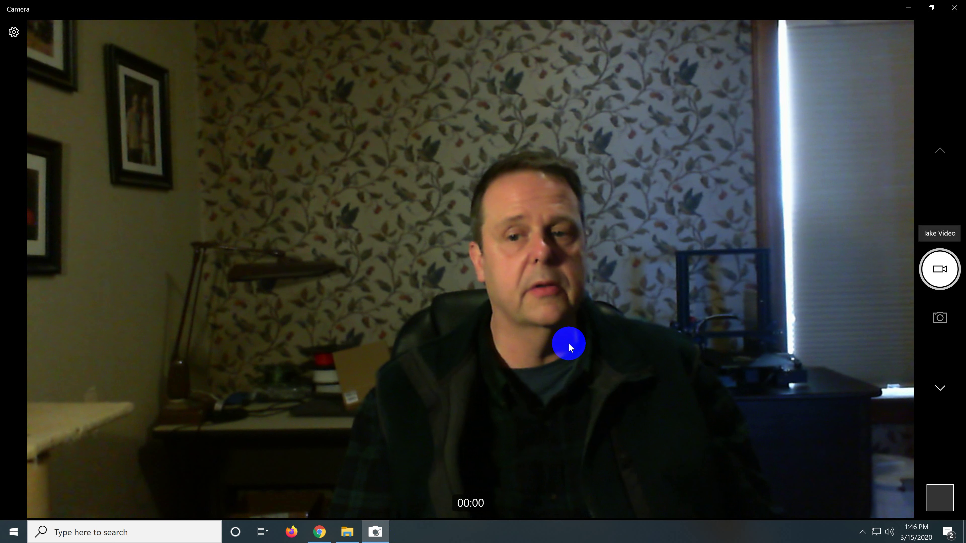
Merge the right column's top two cells, then the next two cells.
{"action": "left_click", "coordinate": [320, 532]}
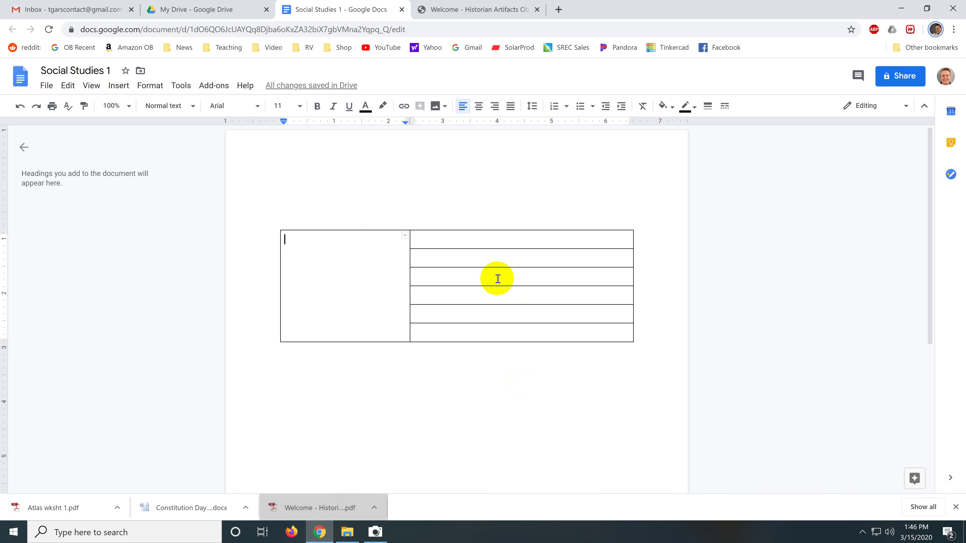
{"action": "left_click_drag", "start_coordinate": [424, 237], "coordinate": [420, 259]}
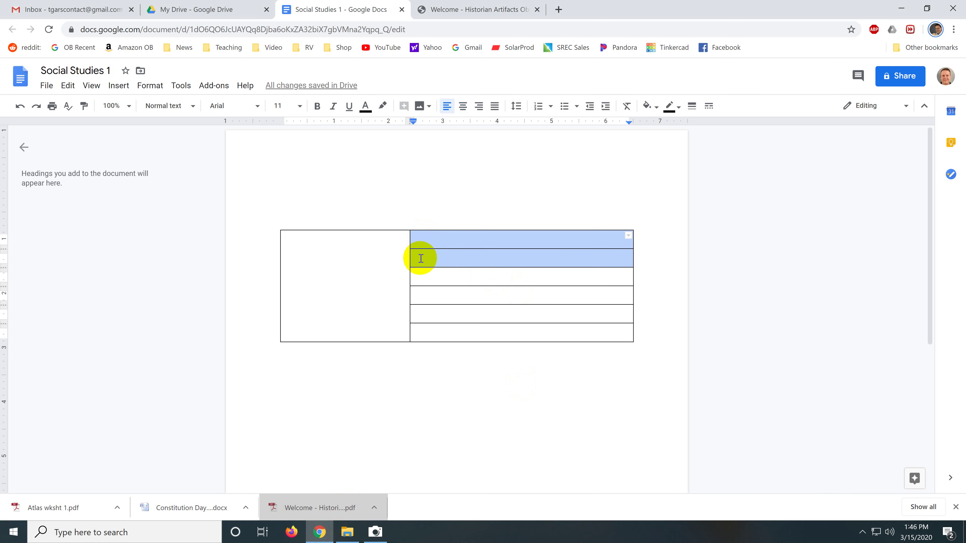
{"action": "right_click", "coordinate": [421, 258]}
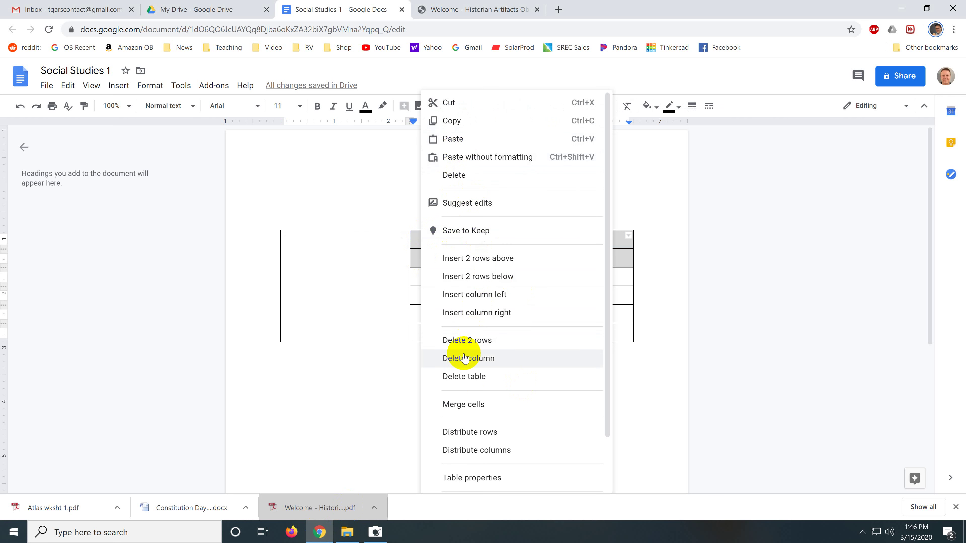
{"action": "left_click", "coordinate": [466, 403]}
{"action": "left_click", "coordinate": [428, 272]}
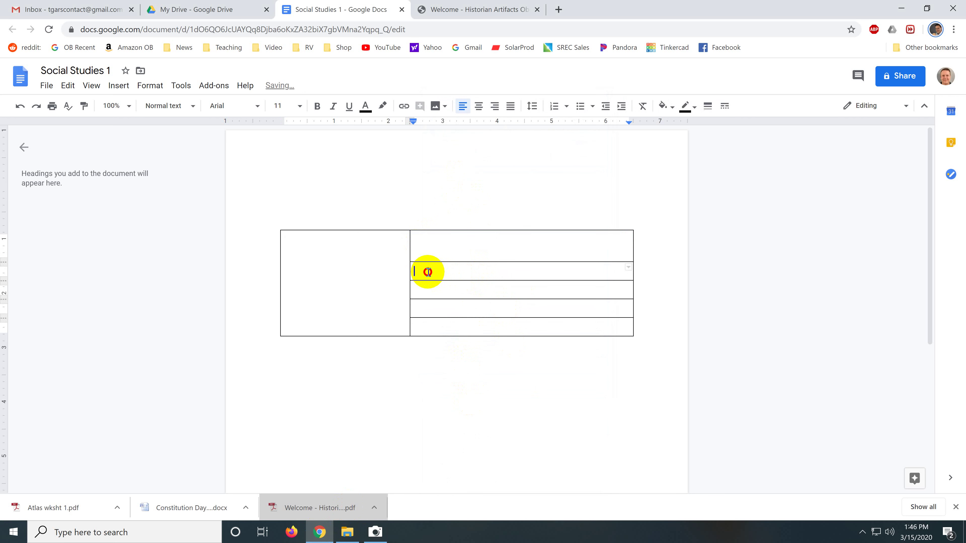
{"action": "left_click_drag", "start_coordinate": [428, 271], "coordinate": [427, 293]}
{"action": "right_click", "coordinate": [427, 294]}
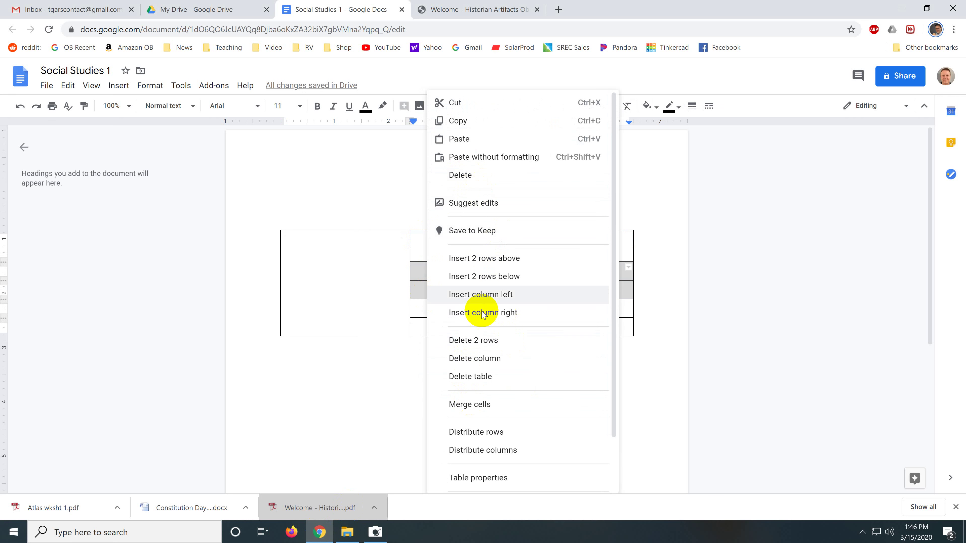
{"action": "left_click", "coordinate": [470, 403]}
Merge the bottom two right cells, leaving three detail cells beside the tall left cell.
{"action": "left_click", "coordinate": [425, 304]}
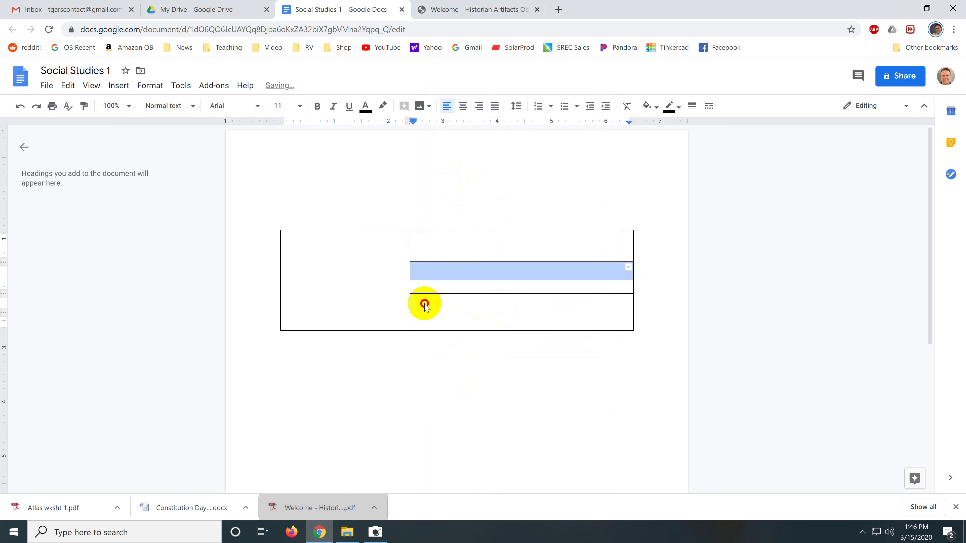
{"action": "left_click_drag", "start_coordinate": [425, 304], "coordinate": [423, 321]}
{"action": "right_click", "coordinate": [423, 322]}
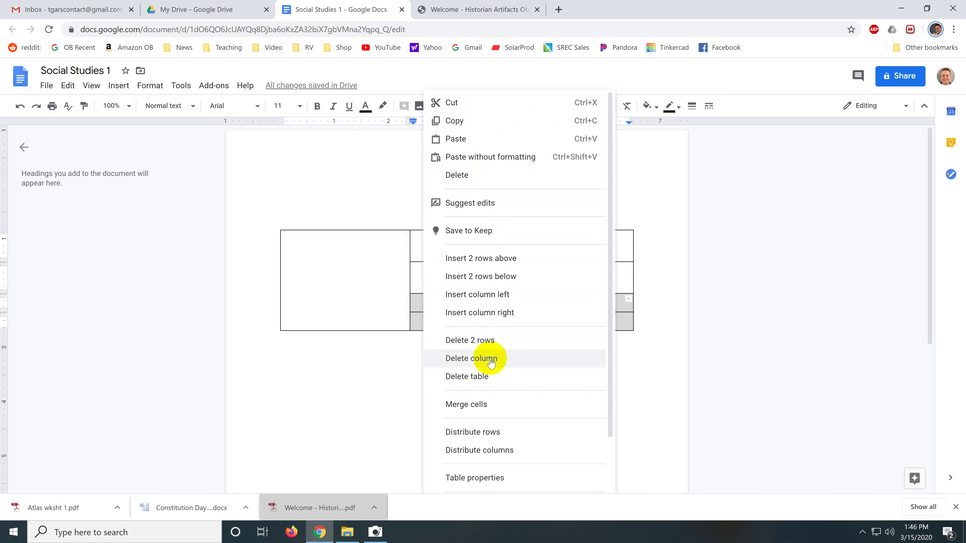
{"action": "left_click", "coordinate": [477, 402]}
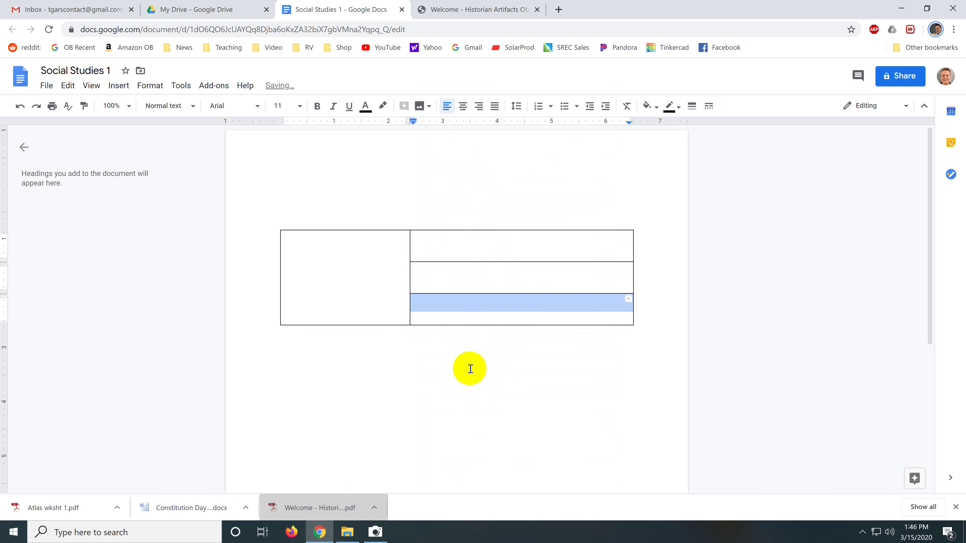
{"action": "left_click", "coordinate": [470, 369]}
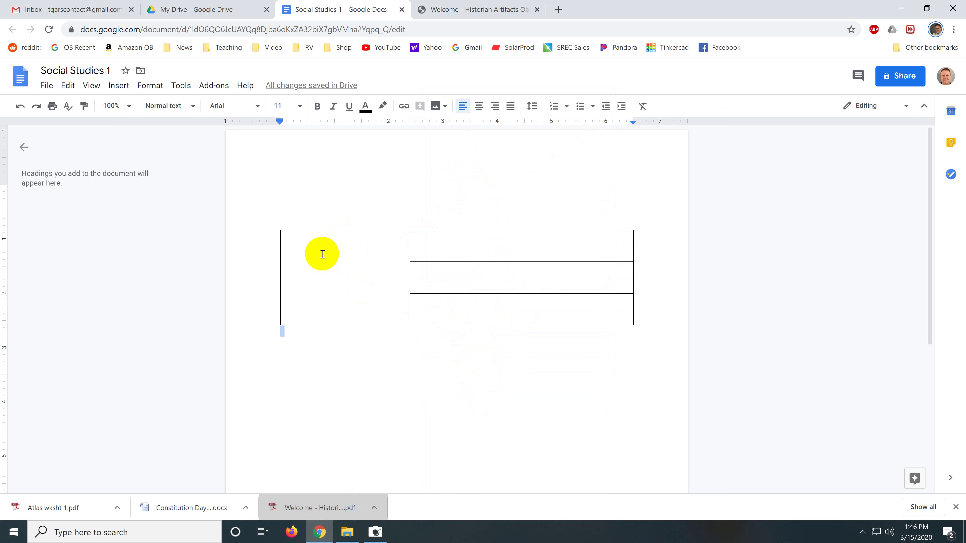
{"action": "left_click_drag", "start_coordinate": [323, 253], "coordinate": [320, 252]}
{"action": "left_click", "coordinate": [312, 241]}
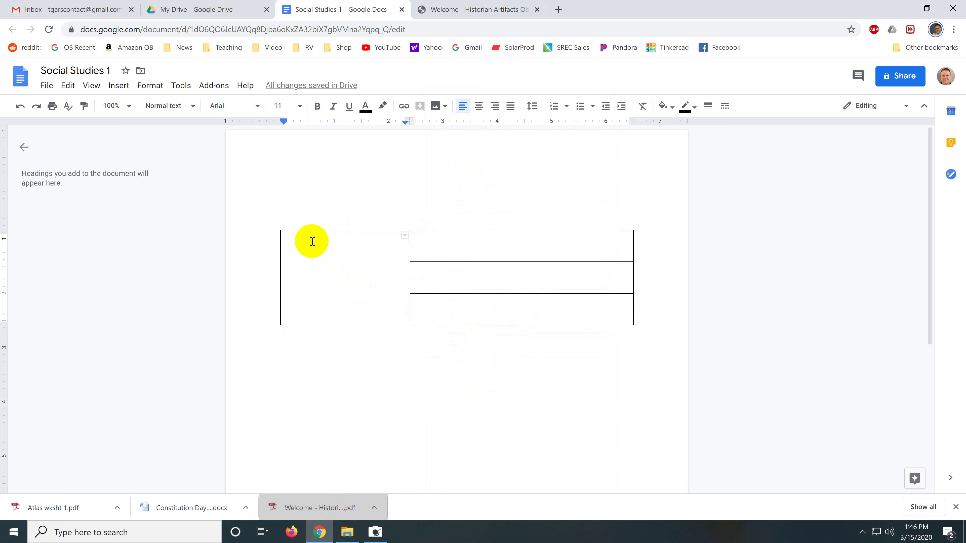
{"action": "left_click", "coordinate": [425, 242]}
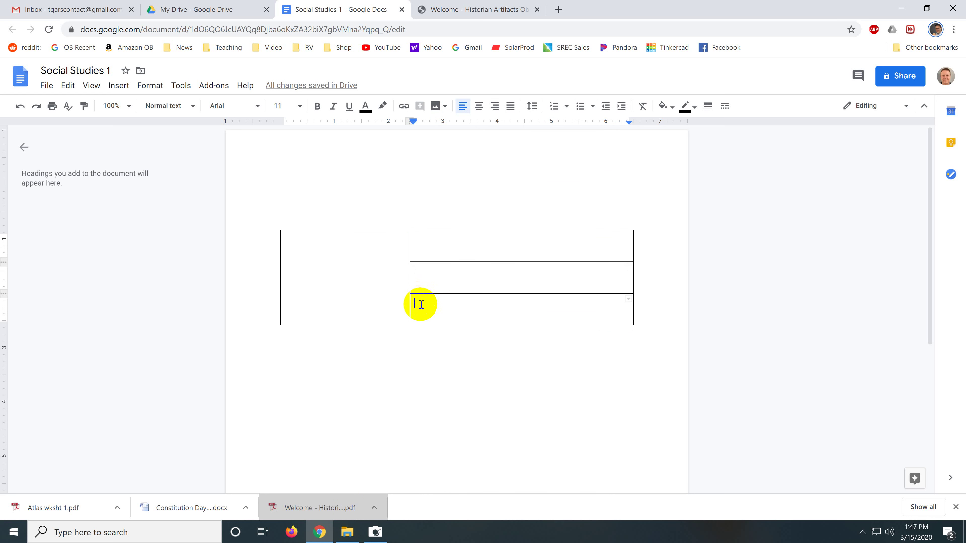
{"action": "left_click", "coordinate": [295, 244]}
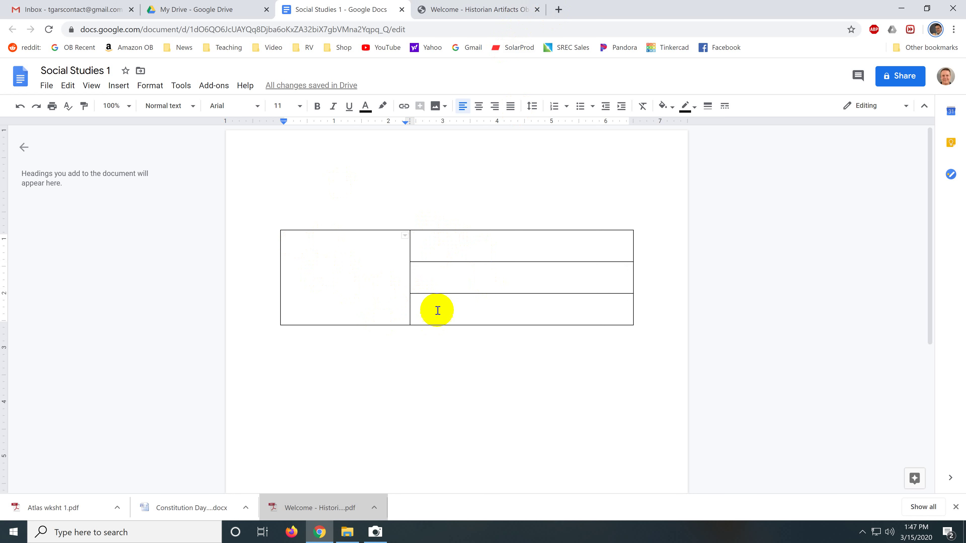
Add 'Find revolutionary war artifacts and write three ideas about each.' above the table.
{"action": "left_click", "coordinate": [340, 191]}
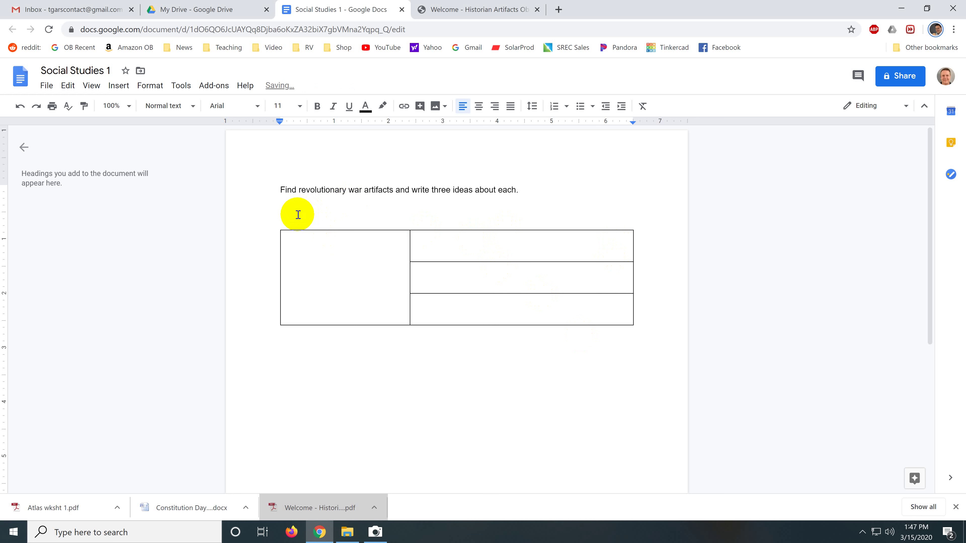
Copy the table and paste it below, giving three identical picture-and-ideas tables.
{"action": "left_click_drag", "start_coordinate": [281, 213], "coordinate": [421, 335]}
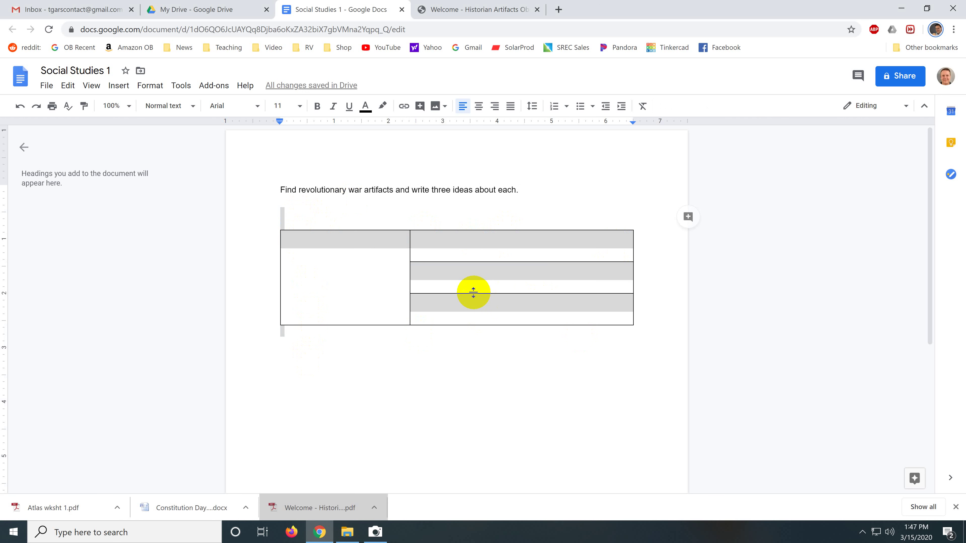
{"action": "right_click", "coordinate": [473, 292]}
{"action": "left_click", "coordinate": [496, 278]}
{"action": "left_click", "coordinate": [293, 359]}
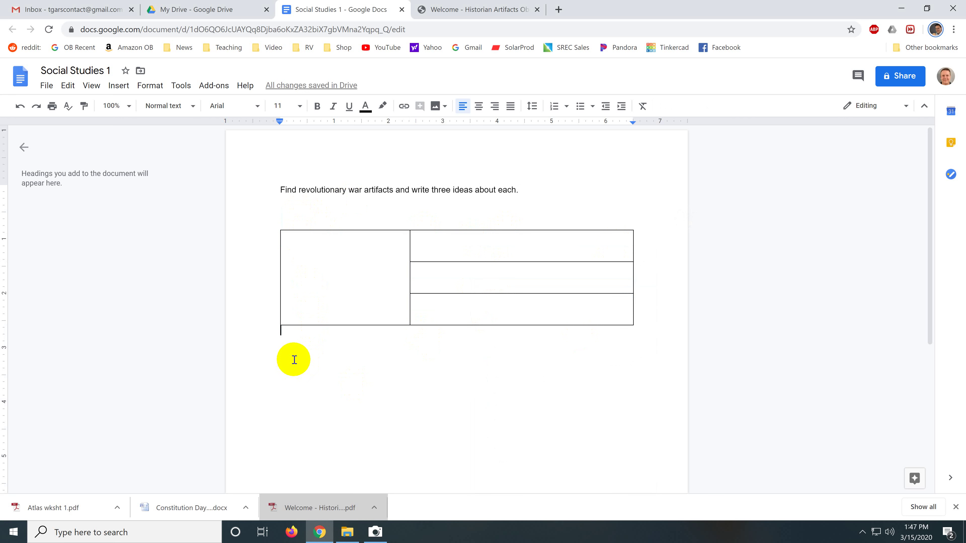
{"action": "key", "text": "ctrl+v"}
{"action": "key", "text": "ctrl+v"}
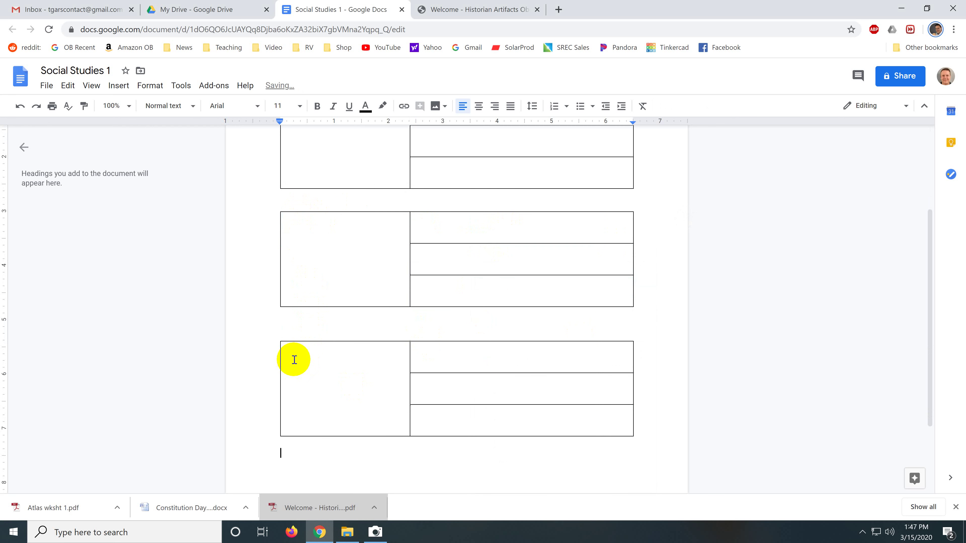
{"action": "scroll", "coordinate": [588, 364], "scroll_direction": "up", "scroll_amount": 4}
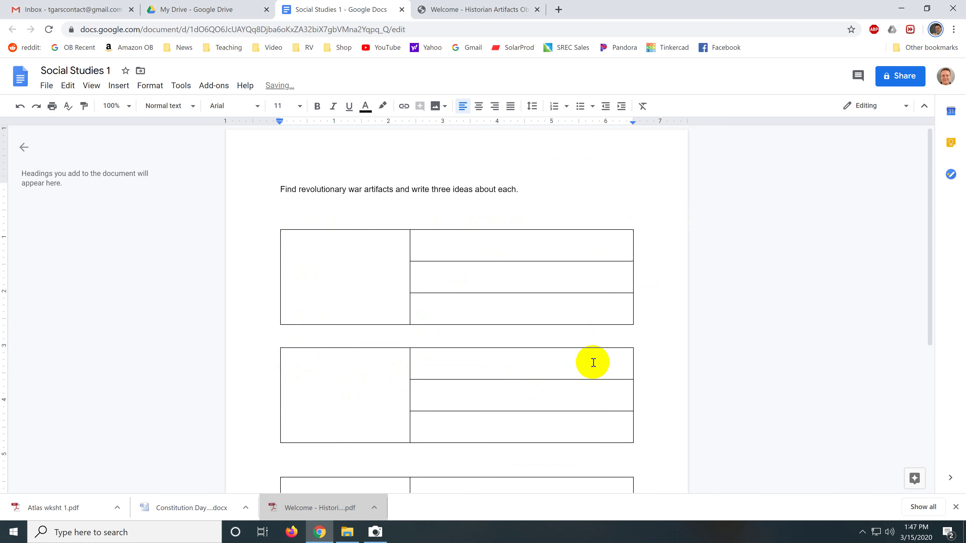
{"action": "left_click", "coordinate": [313, 255]}
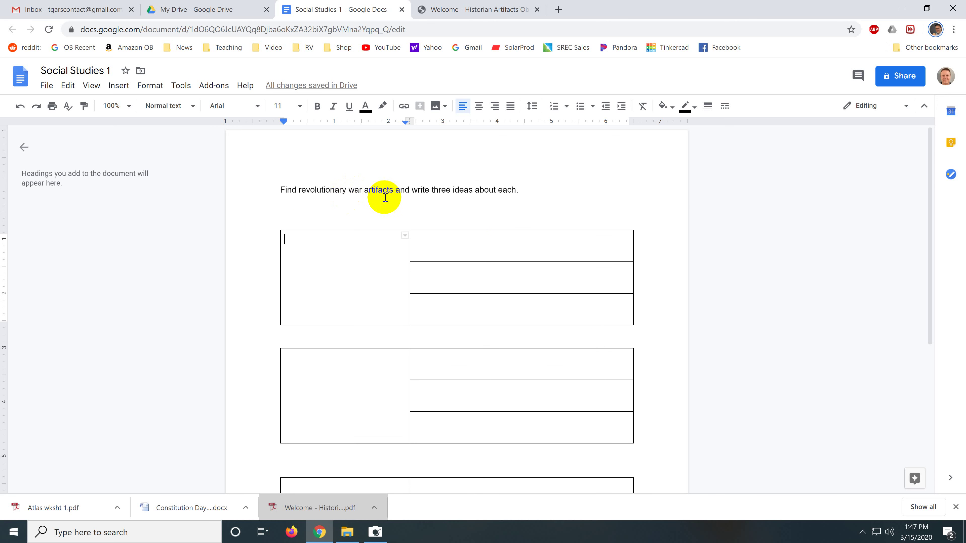
Search Google Images for 'revolutionary war artifacts' and copy the round grenade photo.
{"action": "left_click", "coordinate": [559, 10]}
{"action": "type", "text": "r"}
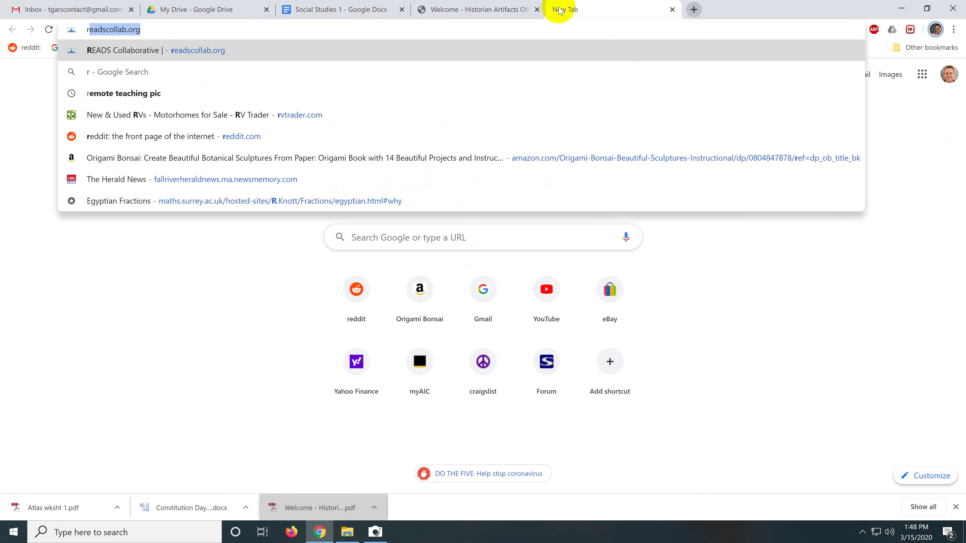
{"action": "type", "text": "evolutionary wa"}
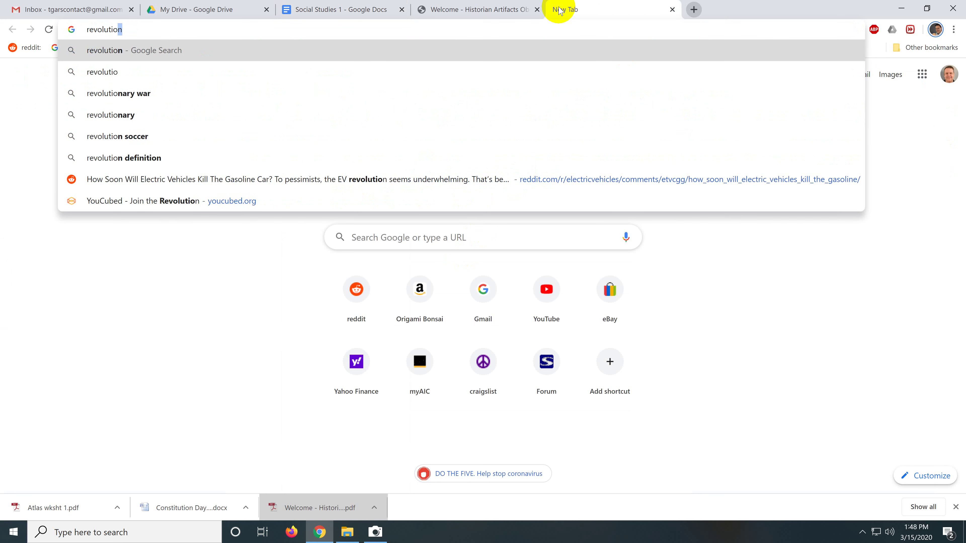
{"action": "type", "text": "r artic"}
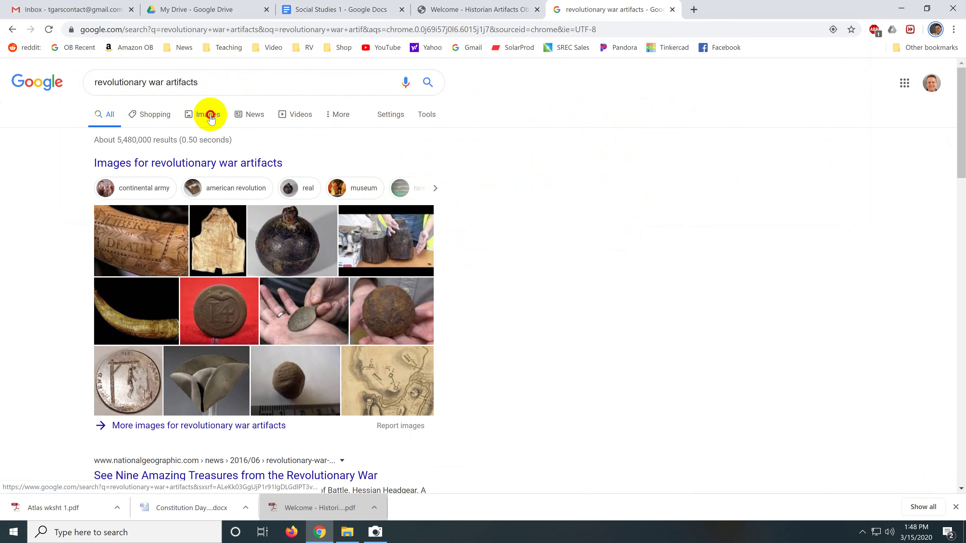
{"action": "left_click", "coordinate": [210, 117]}
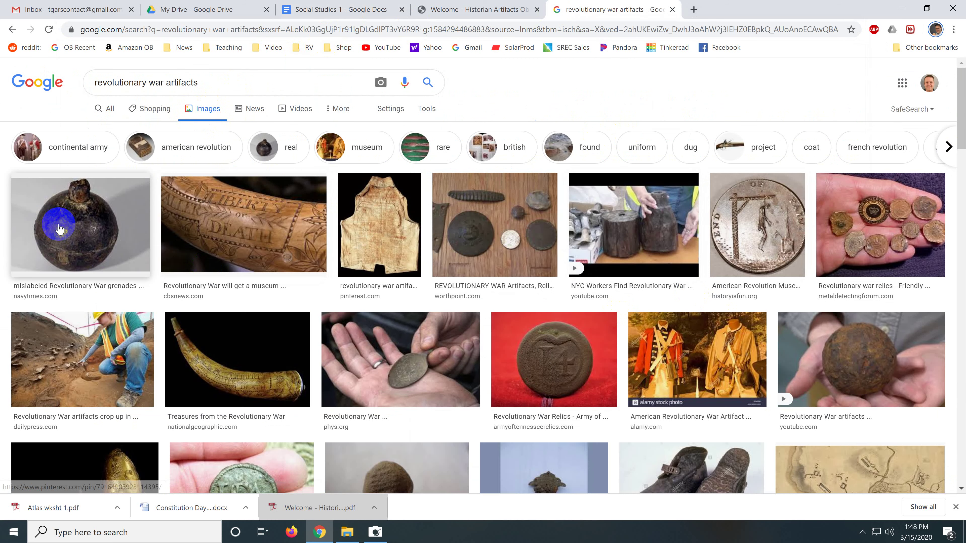
{"action": "left_click", "coordinate": [59, 229]}
{"action": "right_click", "coordinate": [730, 149]}
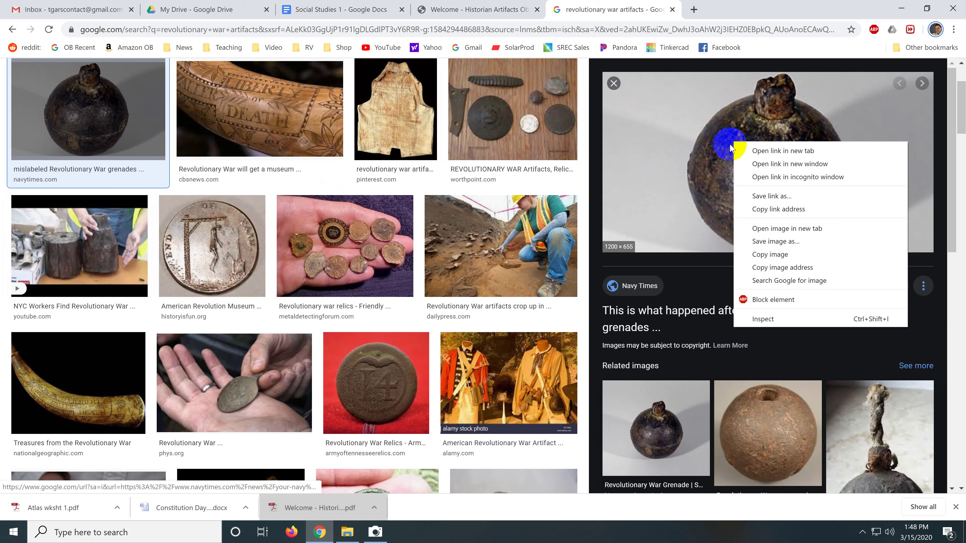
{"action": "left_click", "coordinate": [768, 254]}
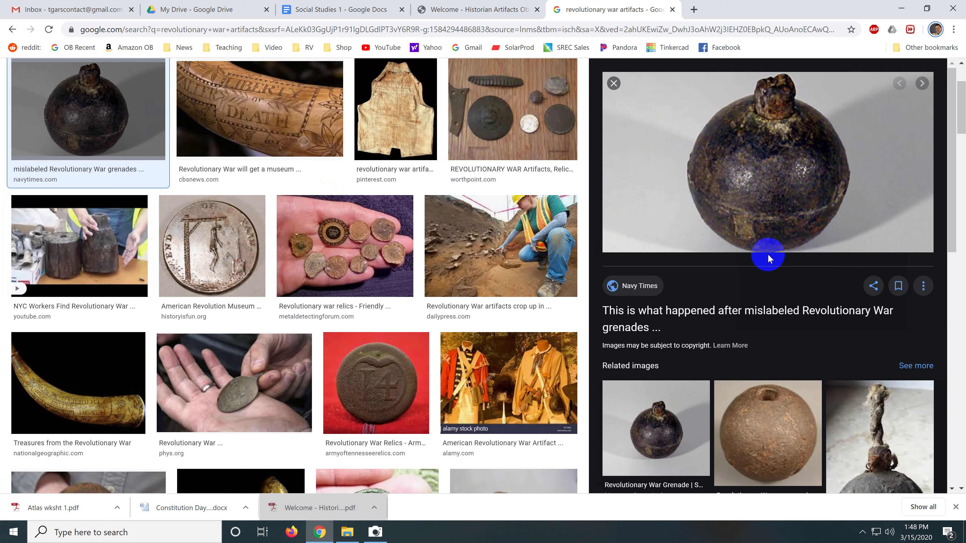
Paste the grenade photo into the first table's tall left cell.
{"action": "left_click", "coordinate": [337, 8]}
{"action": "right_click", "coordinate": [301, 242]}
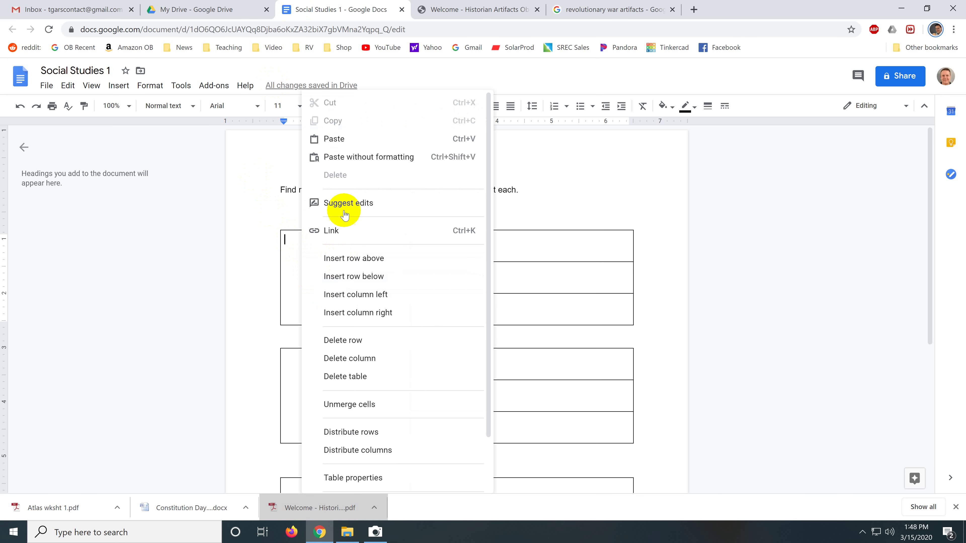
{"action": "left_click", "coordinate": [334, 139]}
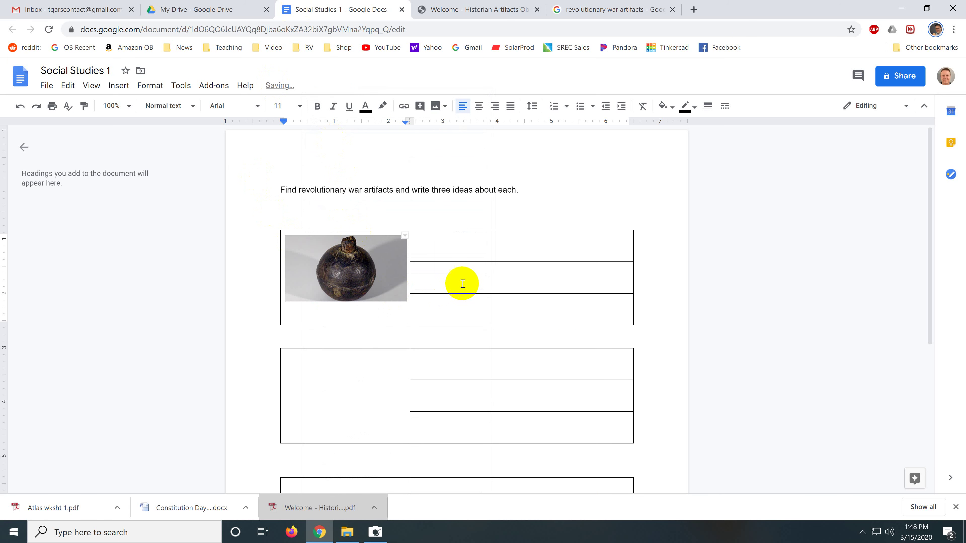
{"action": "left_click", "coordinate": [445, 250]}
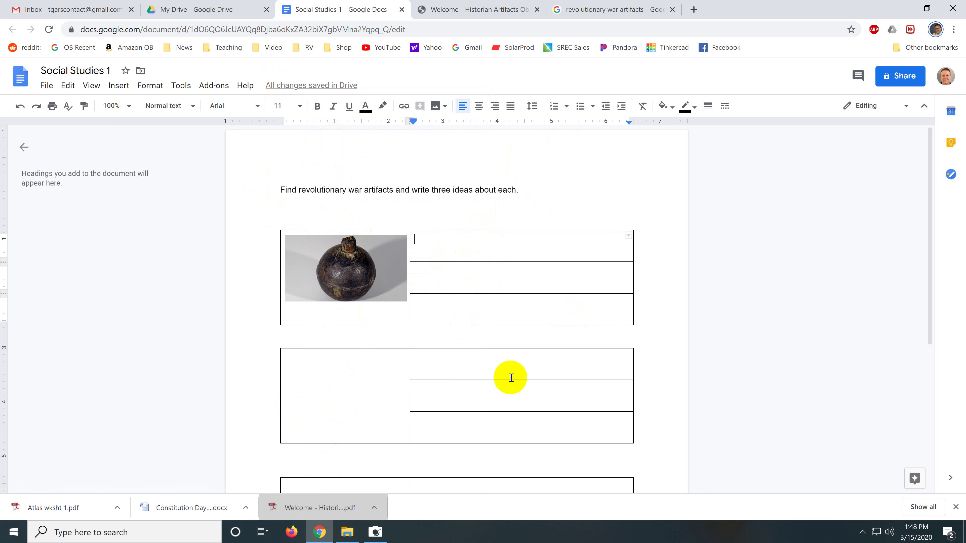
Read through the Constitution Day Word file's discussion questions, then return to the Social Studies 1 doc.
{"action": "left_click", "coordinate": [187, 510]}
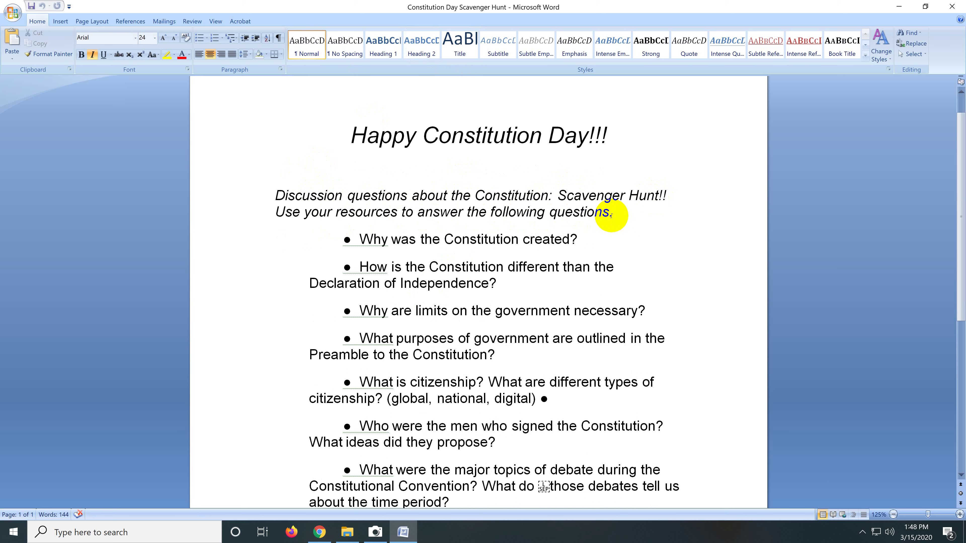
{"action": "scroll", "coordinate": [424, 241], "scroll_direction": "down", "scroll_amount": 1}
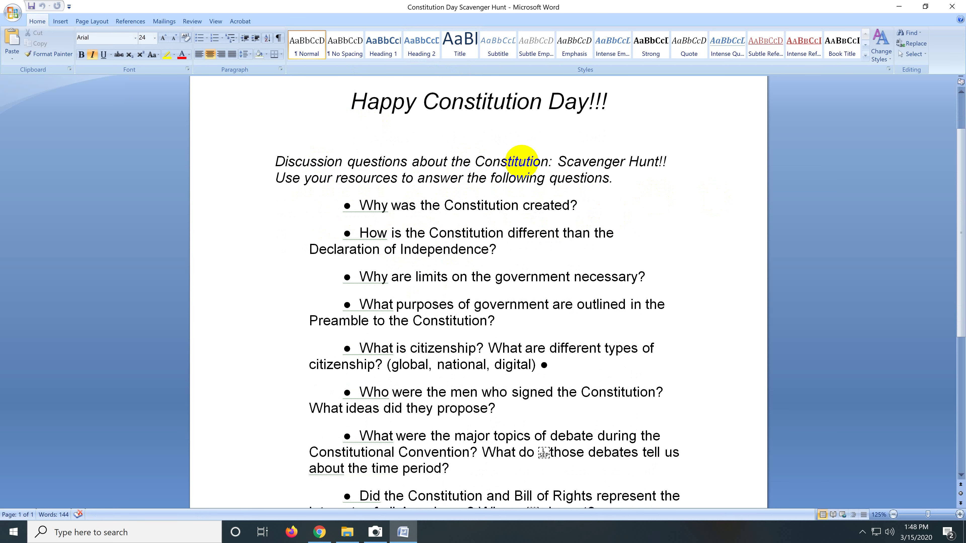
{"action": "left_click_drag", "start_coordinate": [275, 161], "coordinate": [619, 179]}
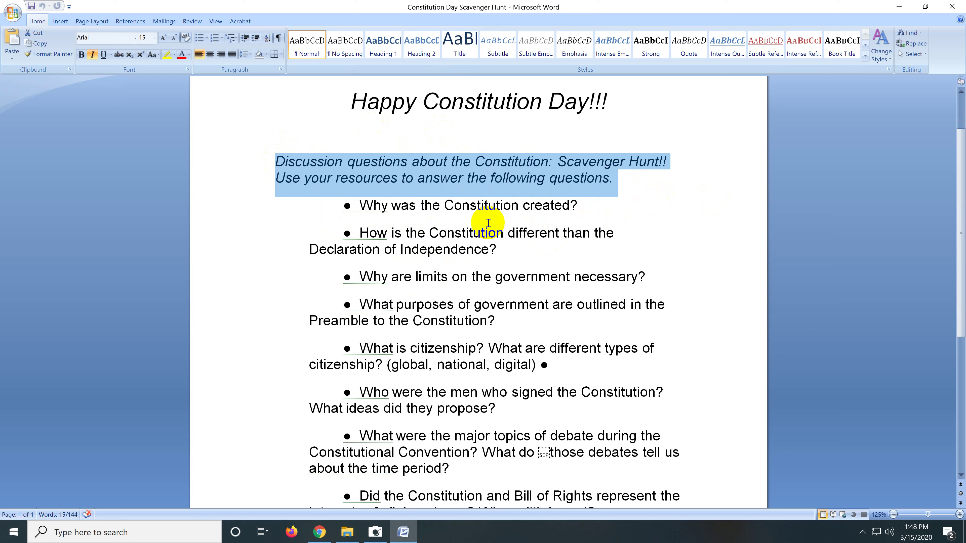
{"action": "left_click_drag", "start_coordinate": [581, 206], "coordinate": [373, 205]}
{"action": "scroll", "coordinate": [492, 260], "scroll_direction": "down", "scroll_amount": 2}
{"action": "scroll", "coordinate": [492, 260], "scroll_direction": "up", "scroll_amount": 2}
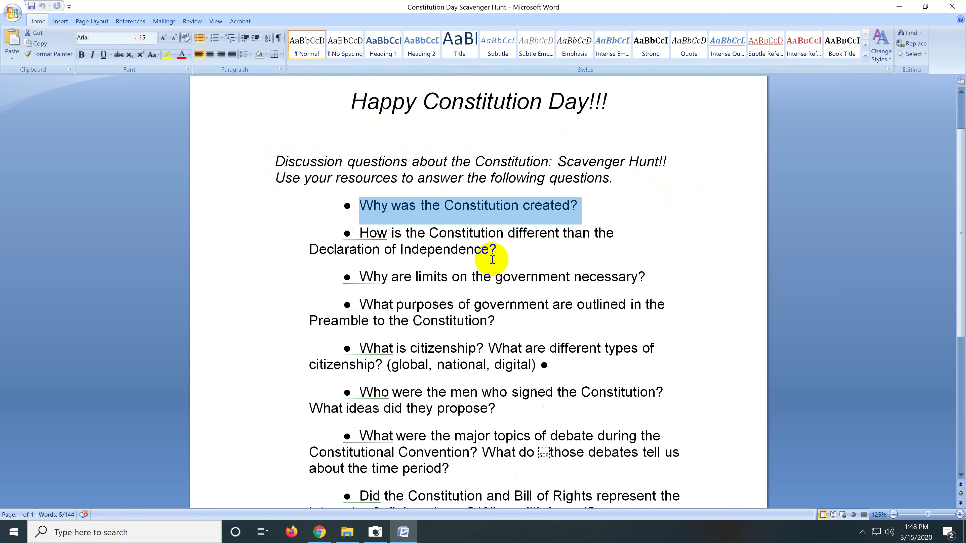
{"action": "scroll", "coordinate": [492, 260], "scroll_direction": "down", "scroll_amount": 5}
{"action": "scroll", "coordinate": [492, 260], "scroll_direction": "up", "scroll_amount": 6}
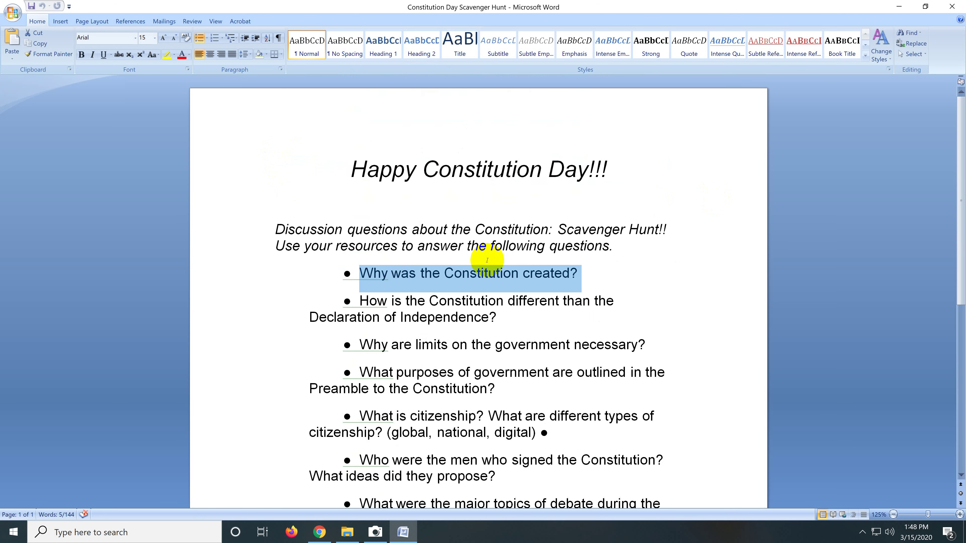
{"action": "left_click", "coordinate": [319, 533]}
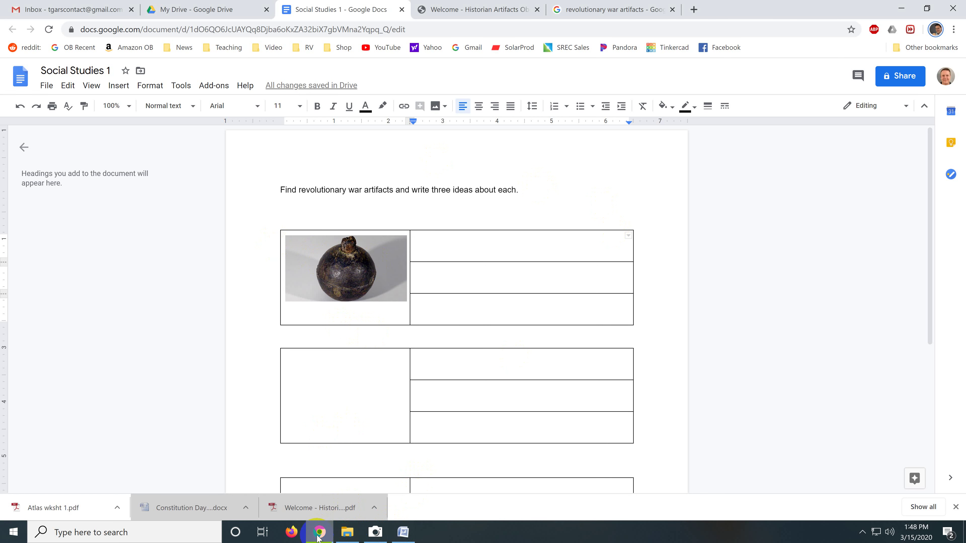
Re-download Atlas wksht 1.pdf from the documents page and open it in Chrome's PDF viewer.
{"action": "left_click", "coordinate": [19, 518]}
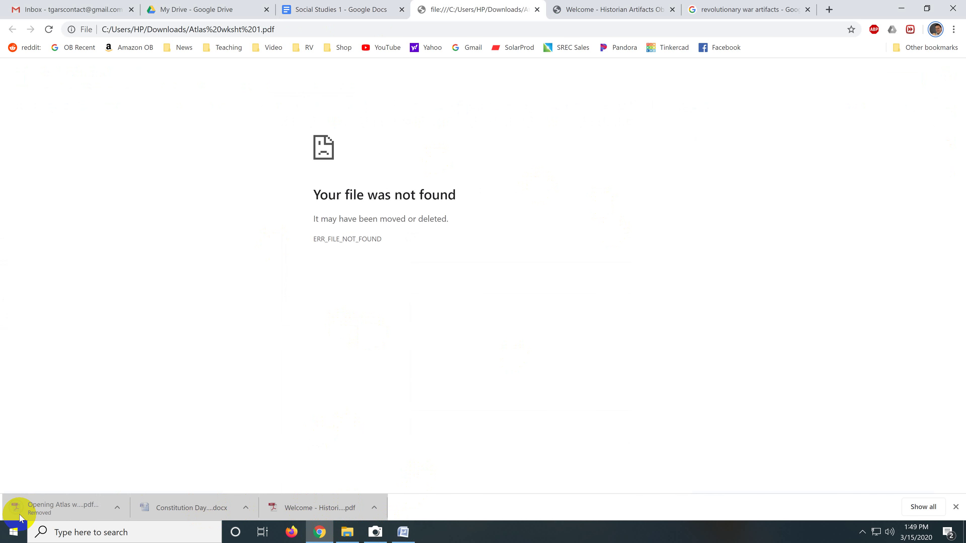
{"action": "left_click", "coordinate": [347, 533]}
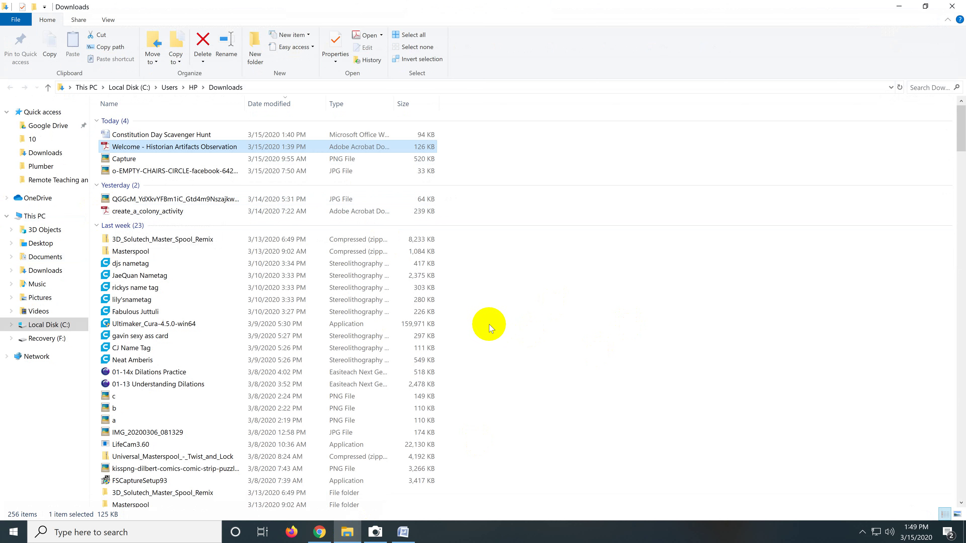
{"action": "left_click", "coordinate": [319, 532]}
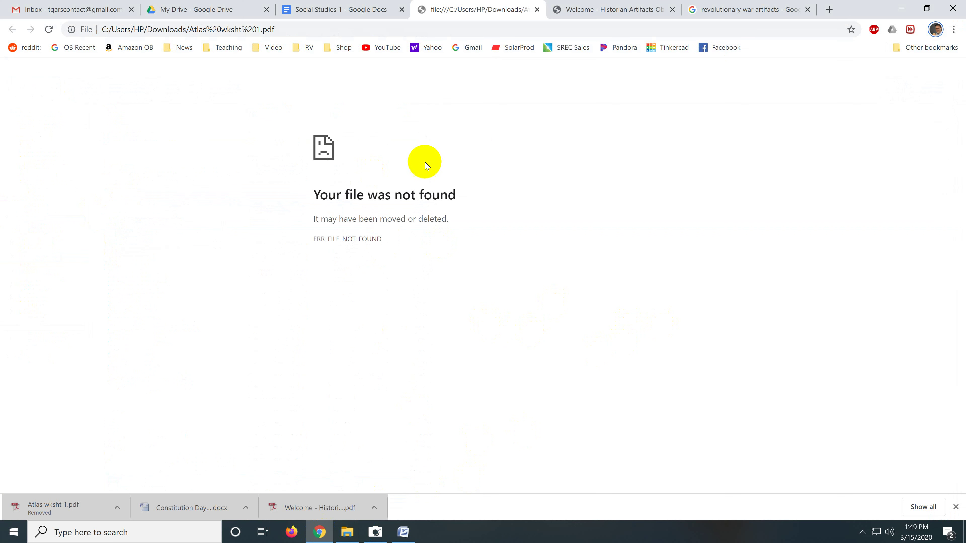
{"action": "left_click", "coordinate": [381, 27]}
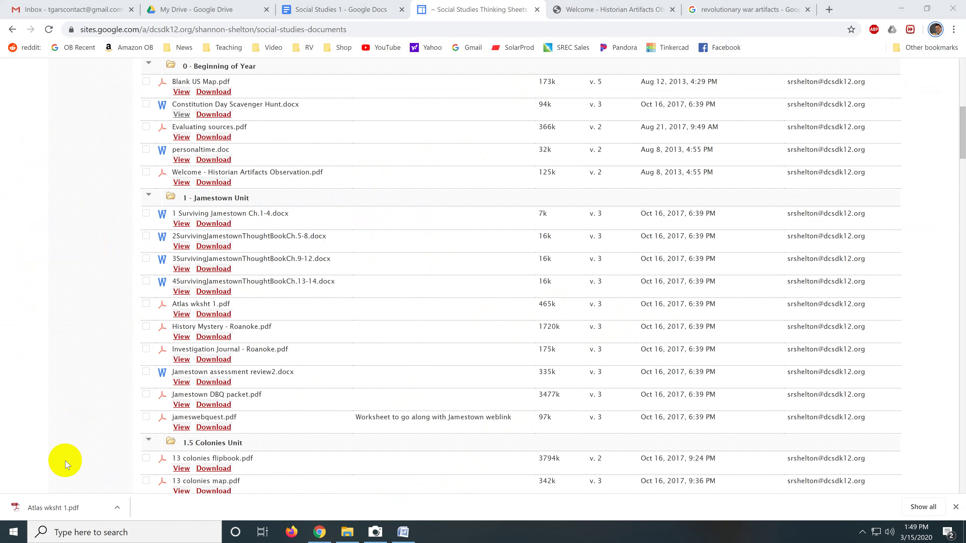
{"action": "left_click", "coordinate": [58, 508]}
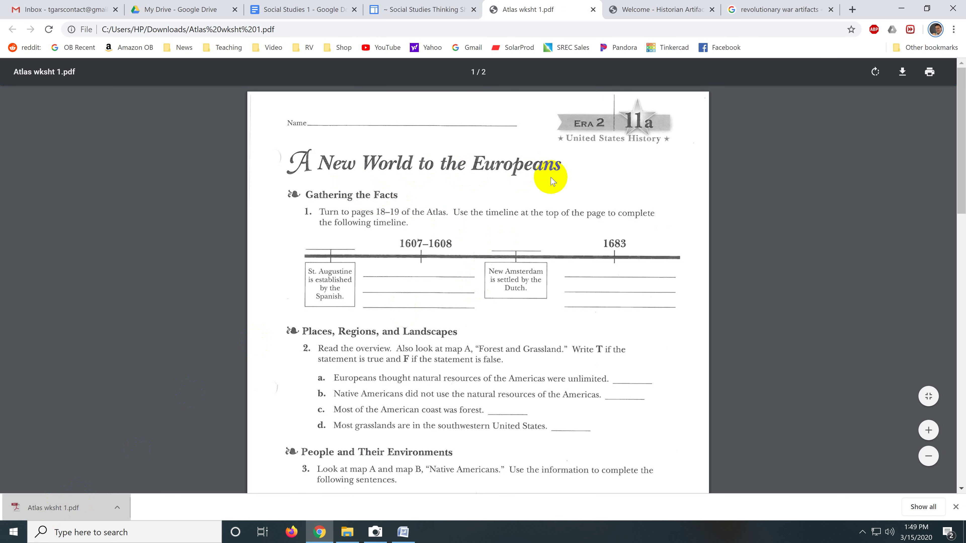
Look over page 1 'A New World to the Europeans' of the PDF and bring up the Start menu.
{"action": "scroll", "coordinate": [554, 179], "scroll_direction": "down", "scroll_amount": 3}
{"action": "scroll", "coordinate": [556, 190], "scroll_direction": "up", "scroll_amount": 3}
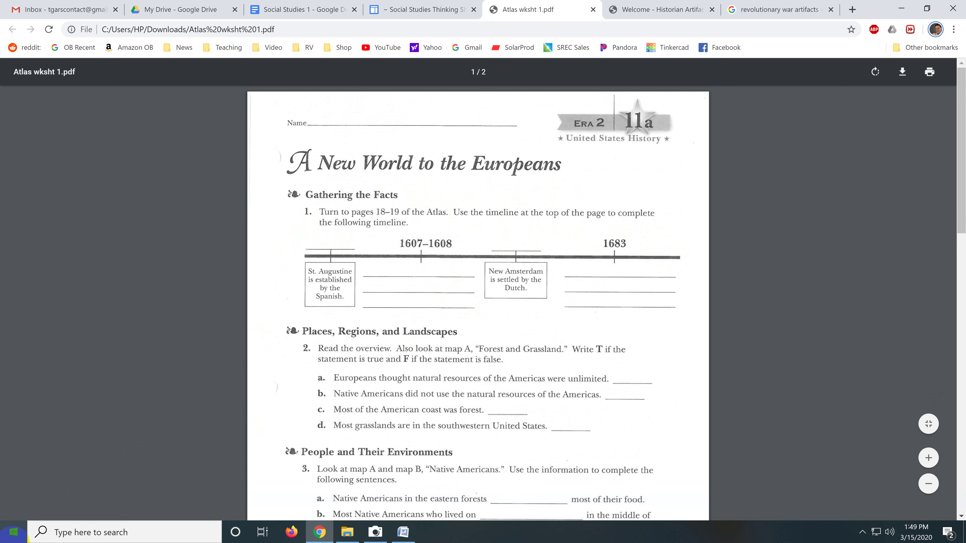
{"action": "left_click", "coordinate": [23, 535]}
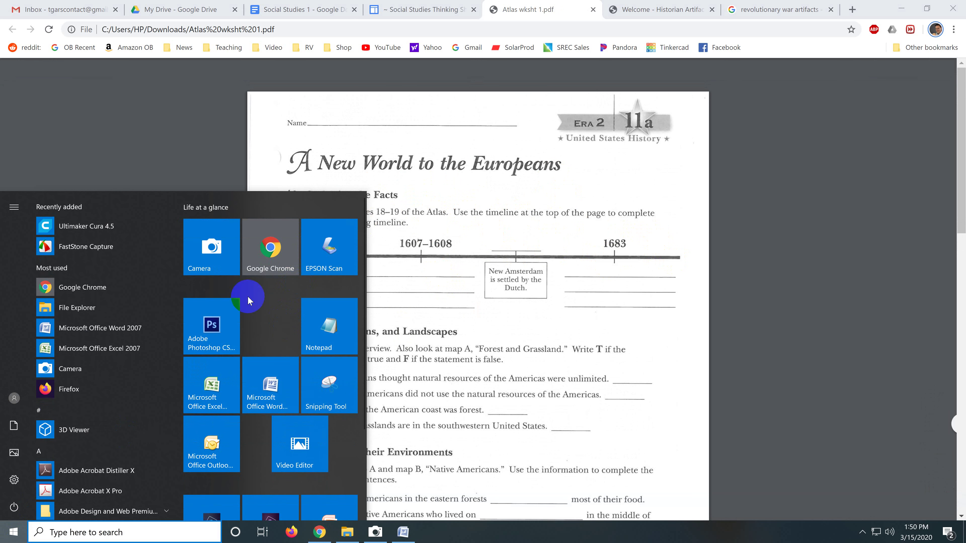
Clip the worksheet's 1607–1608 to 1683 timeline with Snipping Tool and minimize the tool.
{"action": "left_click", "coordinate": [327, 385]}
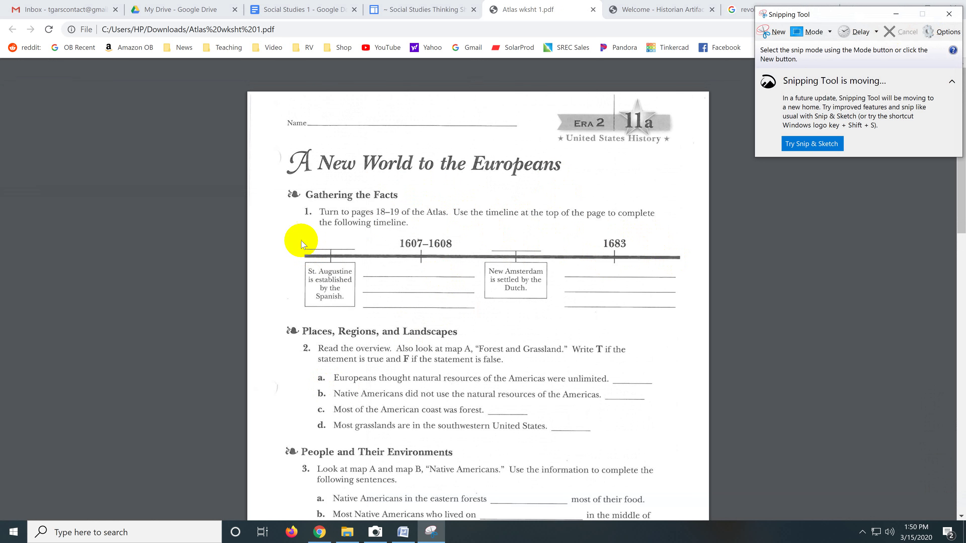
{"action": "left_click", "coordinate": [774, 32]}
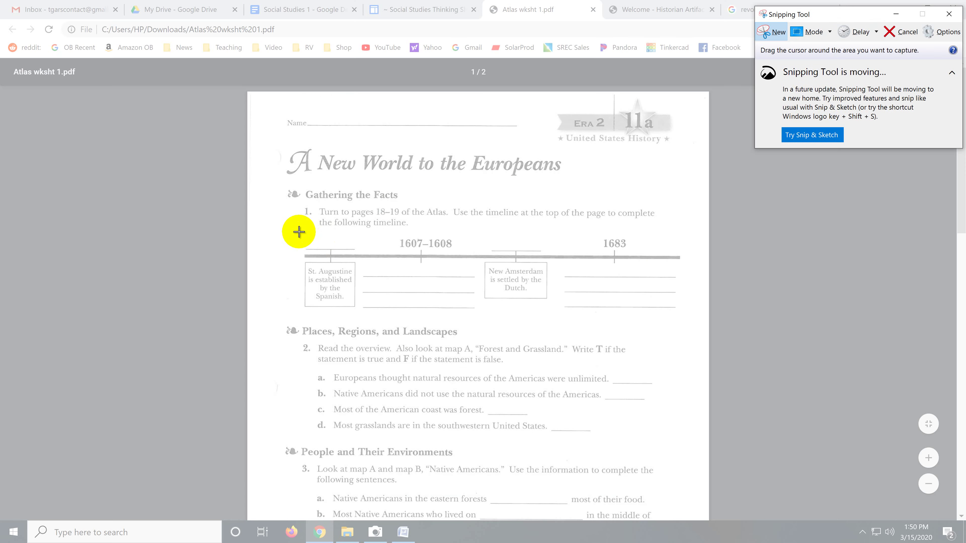
{"action": "left_click_drag", "start_coordinate": [296, 231], "coordinate": [688, 321]}
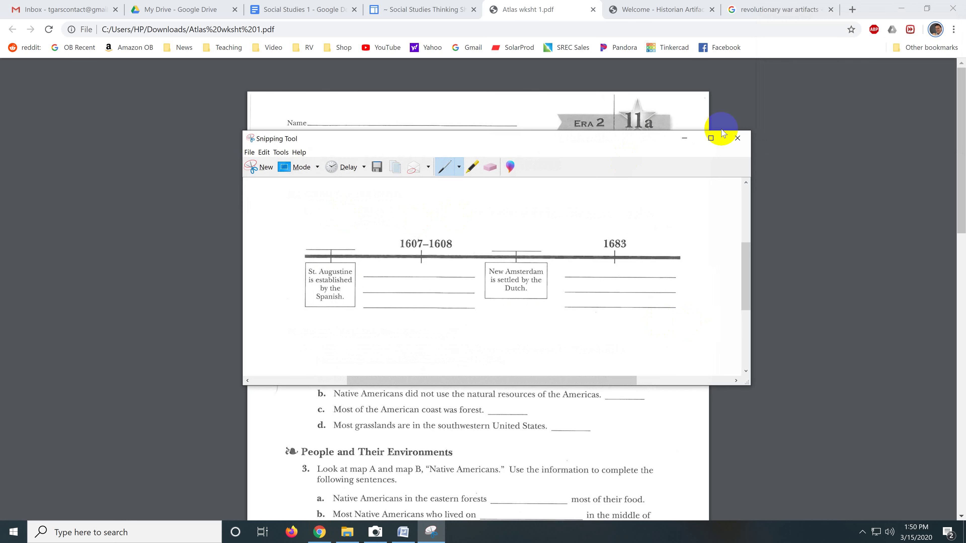
{"action": "left_click", "coordinate": [686, 141]}
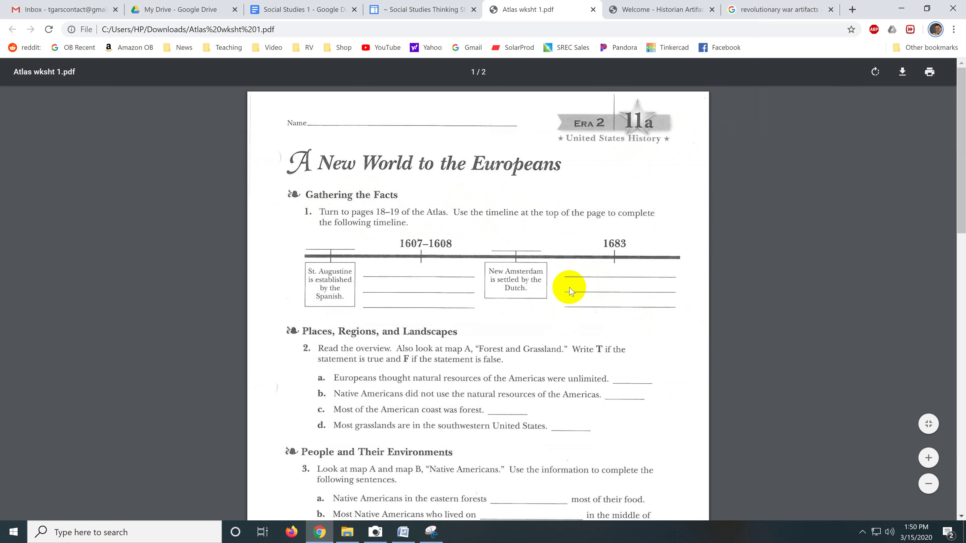
{"action": "scroll", "coordinate": [552, 289], "scroll_direction": "down", "scroll_amount": 1}
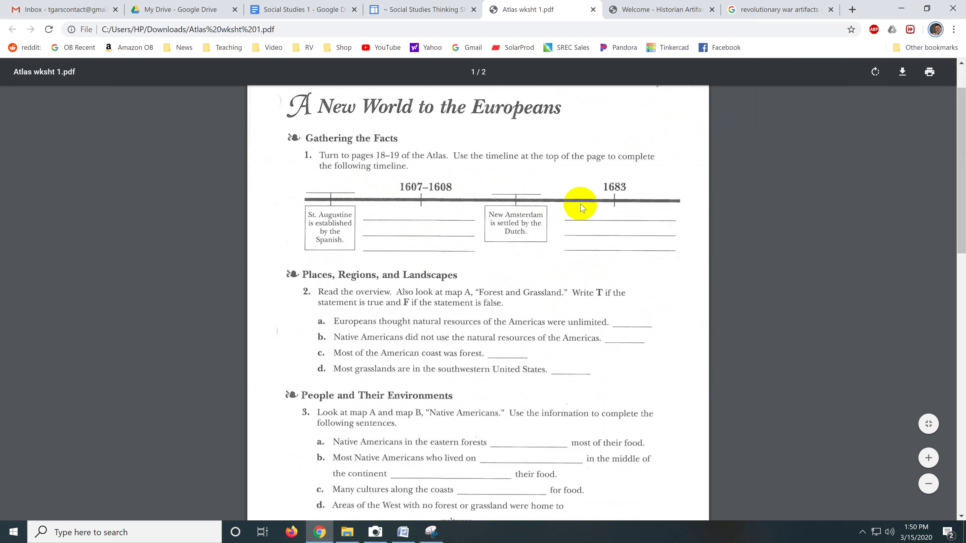
{"action": "scroll", "coordinate": [399, 303], "scroll_direction": "down", "scroll_amount": 1}
{"action": "scroll", "coordinate": [399, 303], "scroll_direction": "down", "scroll_amount": 12}
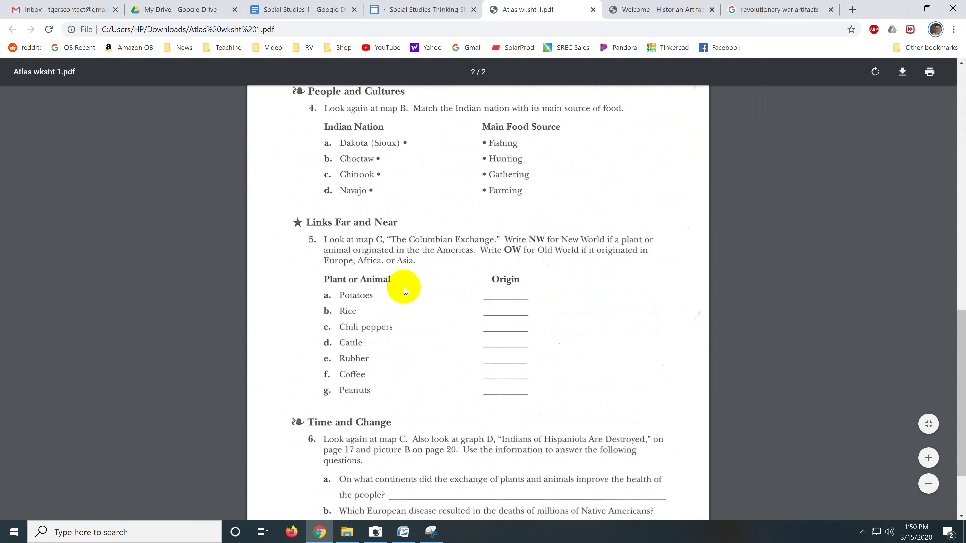
{"action": "scroll", "coordinate": [513, 259], "scroll_direction": "down", "scroll_amount": 2}
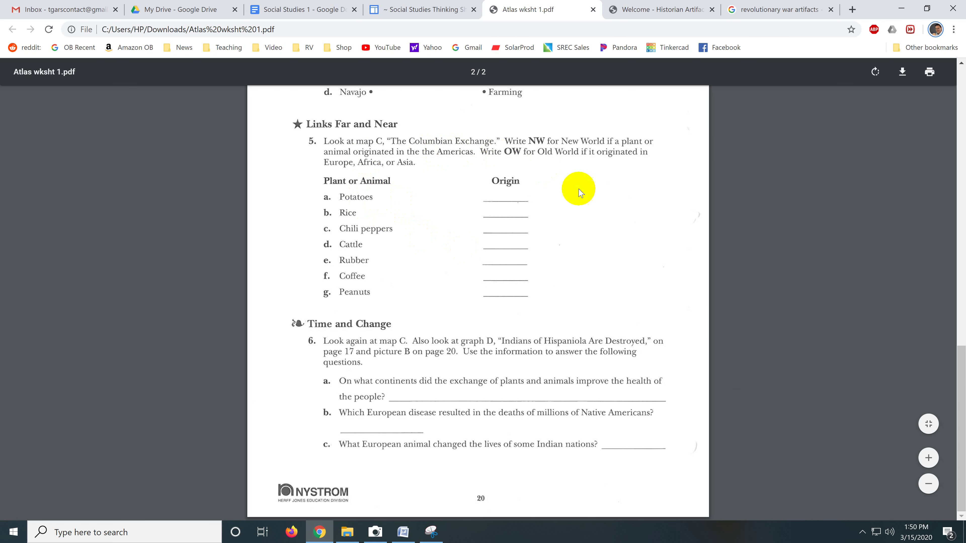
{"action": "scroll", "coordinate": [551, 338], "scroll_direction": "up", "scroll_amount": 12}
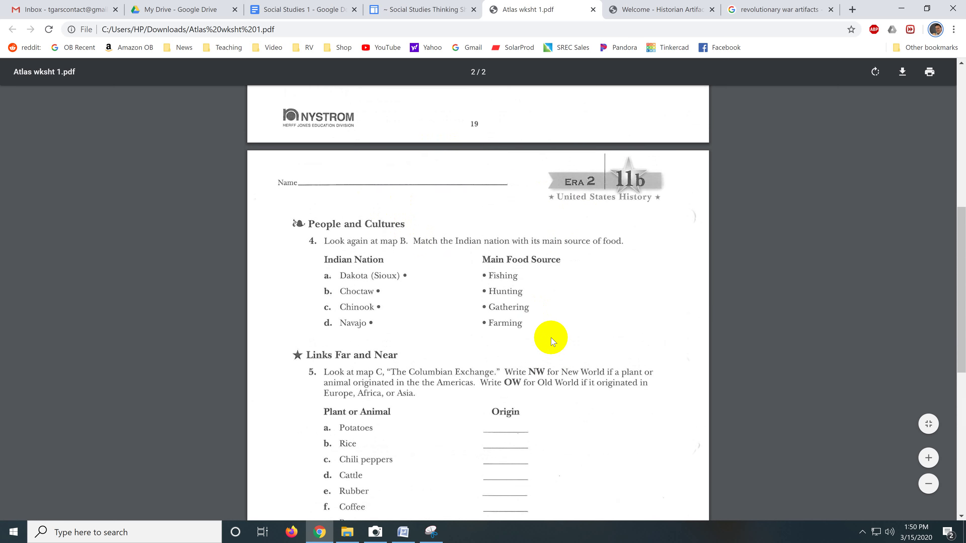
{"action": "scroll", "coordinate": [551, 335], "scroll_direction": "up", "scroll_amount": 5}
{"action": "scroll", "coordinate": [550, 338], "scroll_direction": "down", "scroll_amount": 6}
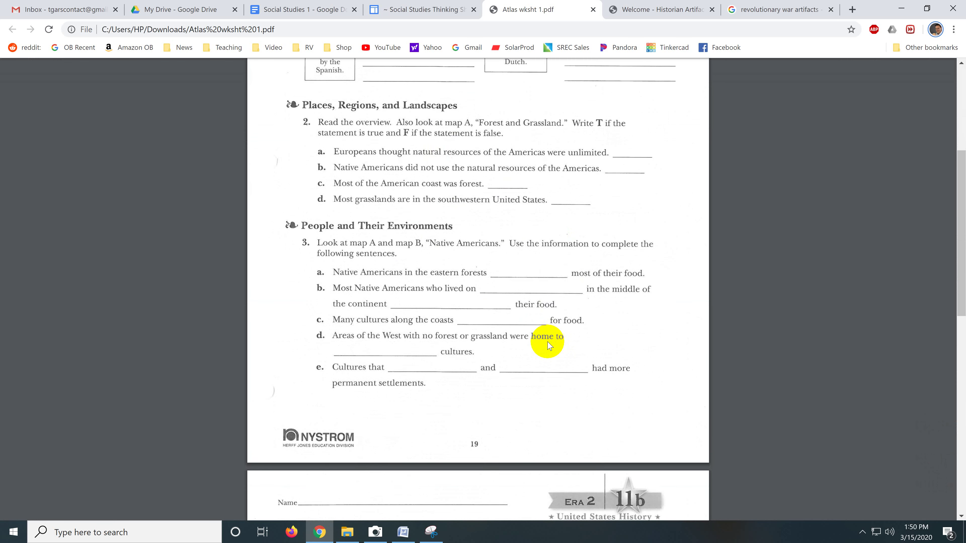
{"action": "scroll", "coordinate": [549, 344], "scroll_direction": "up", "scroll_amount": 4}
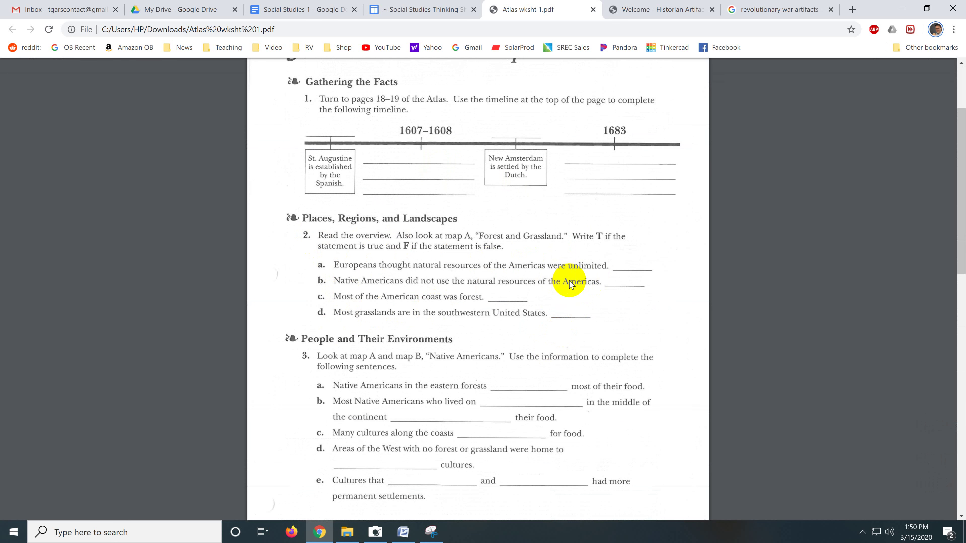
{"action": "scroll", "coordinate": [570, 285], "scroll_direction": "down", "scroll_amount": 12}
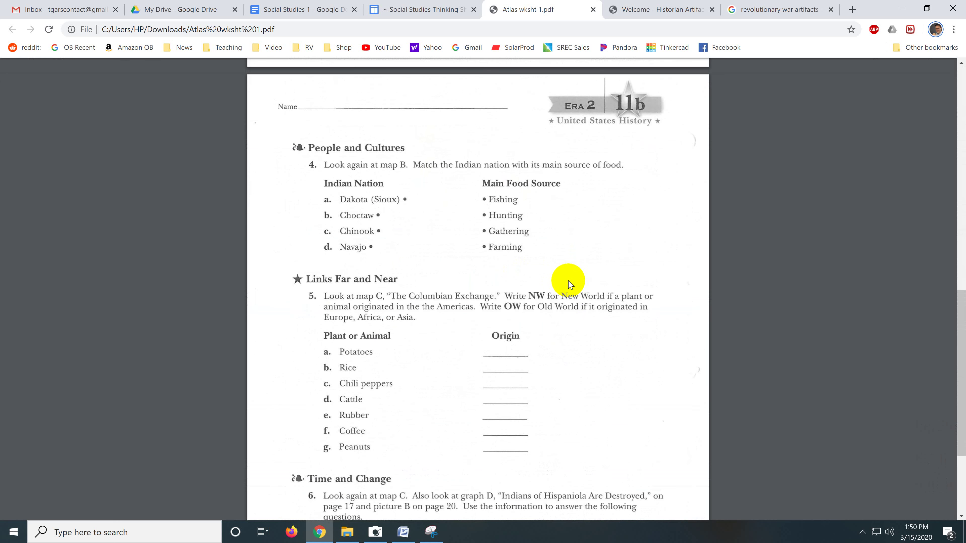
{"action": "scroll", "coordinate": [526, 283], "scroll_direction": "up", "scroll_amount": 15}
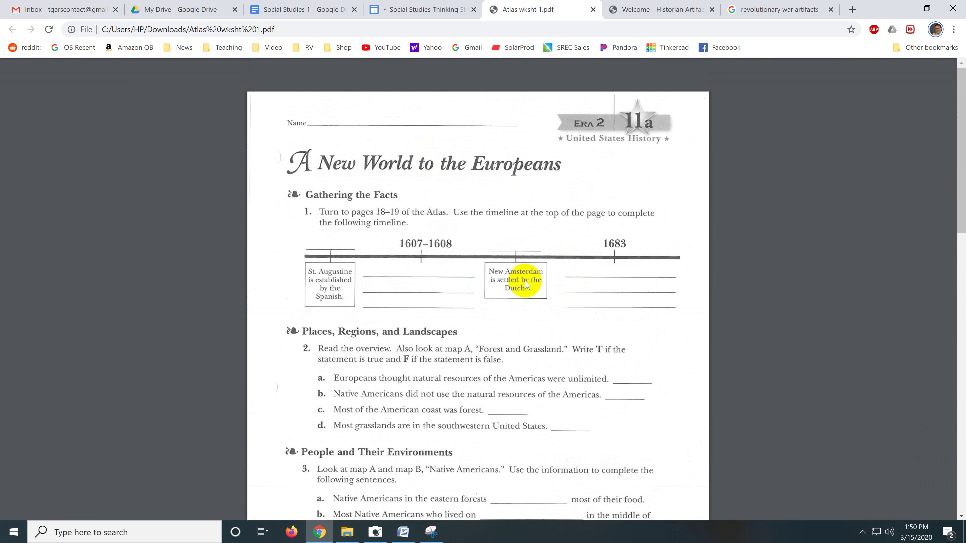